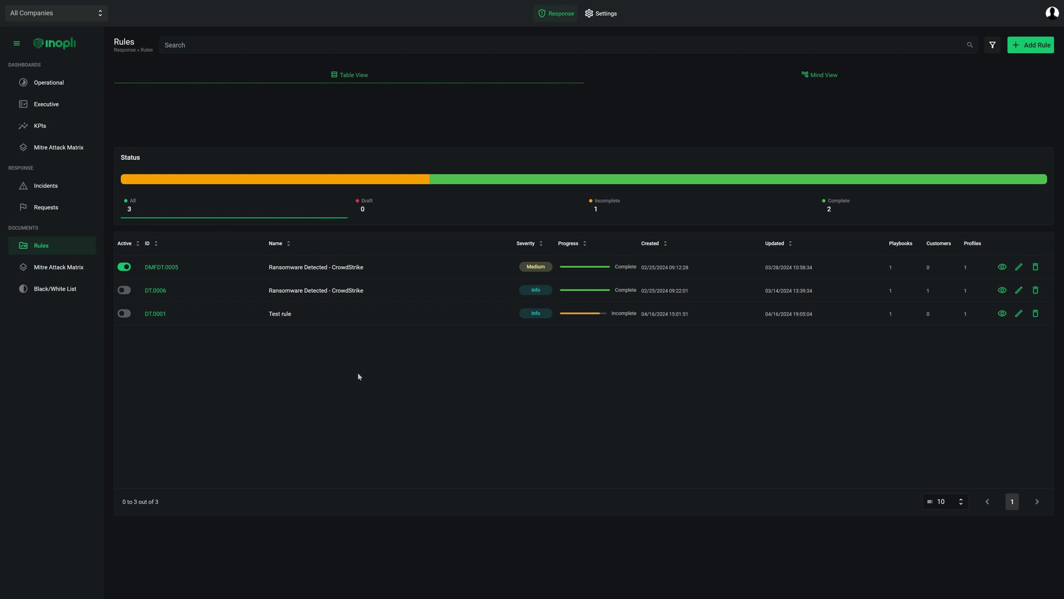
# - View rule DMFDT.0005 and examine its monitoring system with Wazuh entries 111177 and 111170, rule details, Mitre techniques and companies
pyautogui.click(1003, 267)
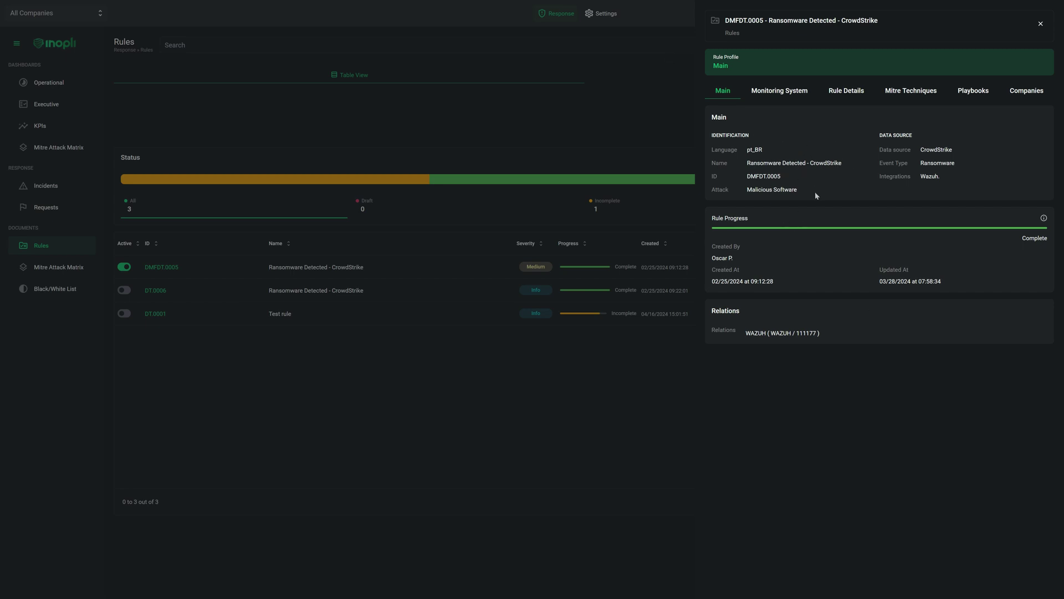
pyautogui.click(769, 92)
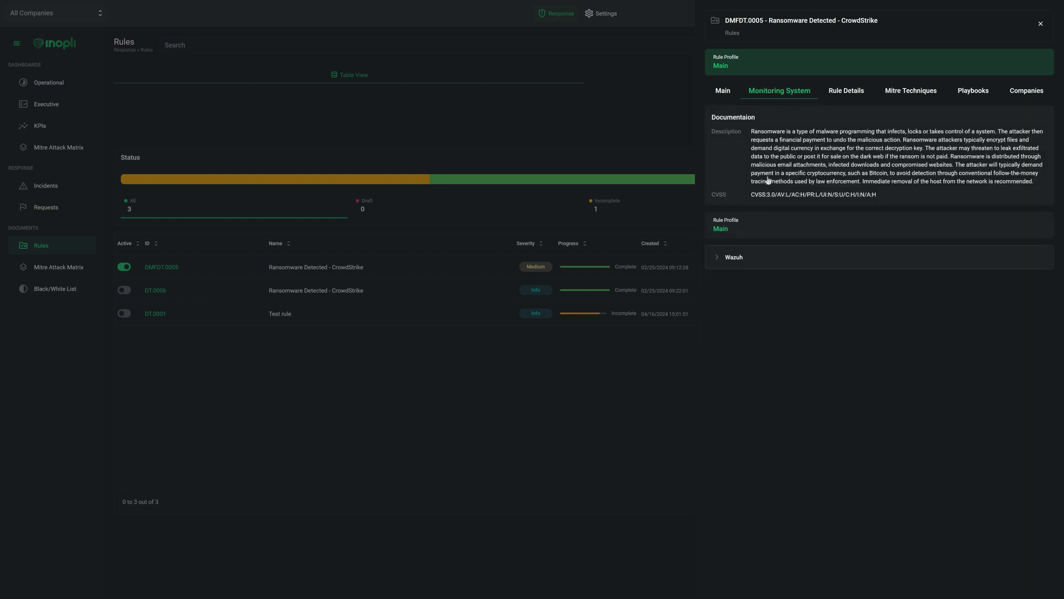
pyautogui.click(716, 260)
pyautogui.click(716, 288)
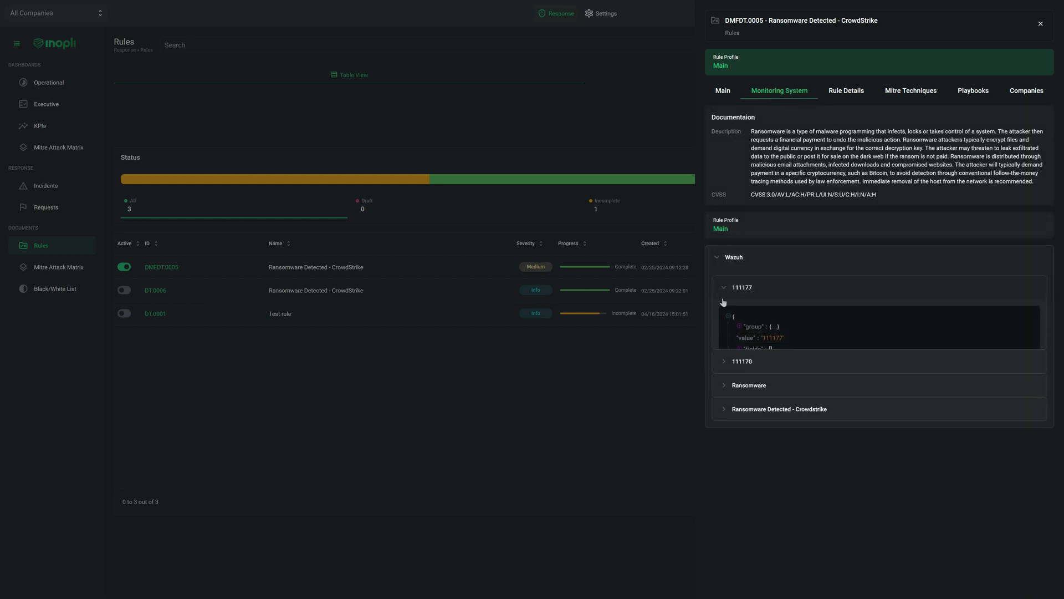
pyautogui.click(718, 399)
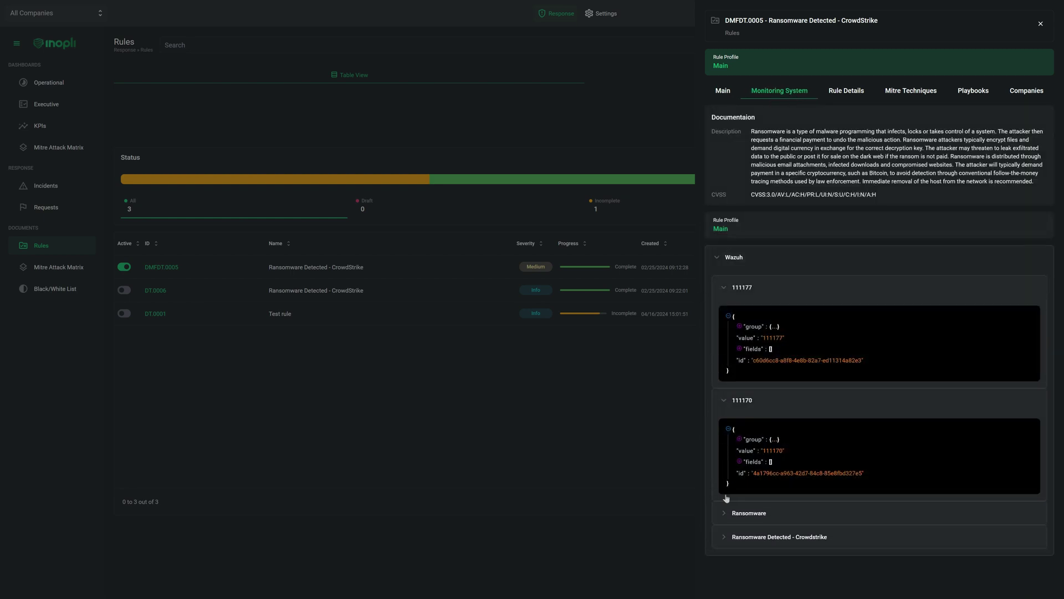
pyautogui.click(852, 99)
pyautogui.click(923, 97)
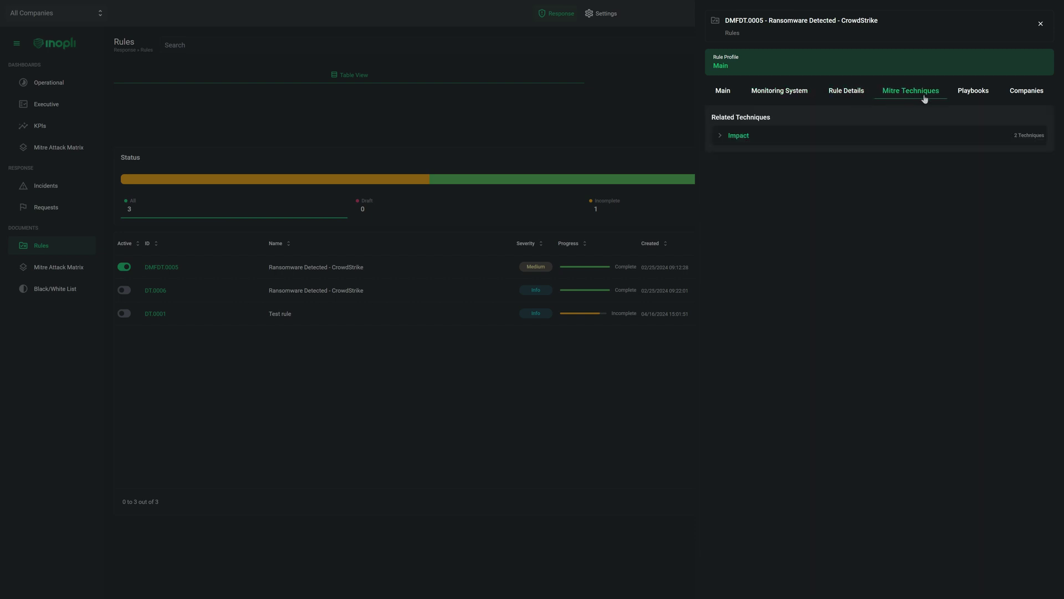
pyautogui.click(1025, 91)
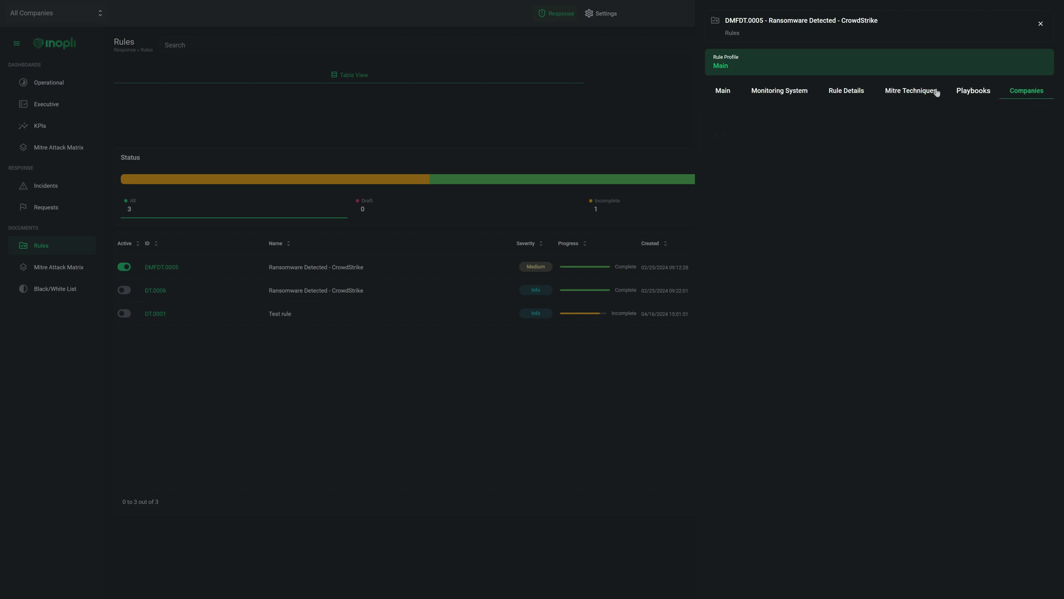
# - Examine the rule's Ransomware Detected - CrowdStrike playbook, including its Identification, Containment, Eradication and Recovery phases, and close the details
pyautogui.click(975, 92)
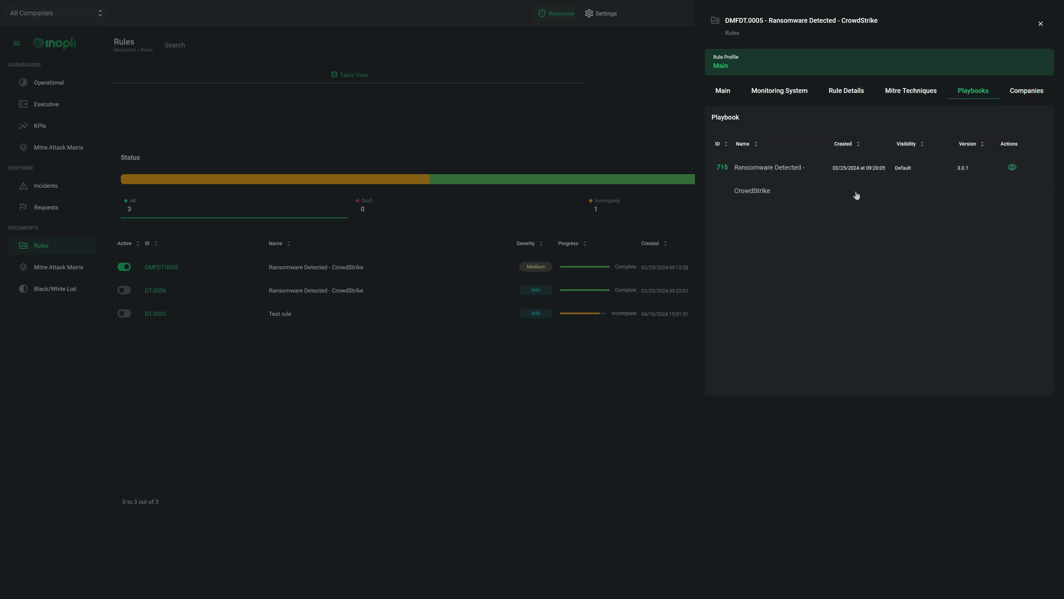
pyautogui.click(1015, 168)
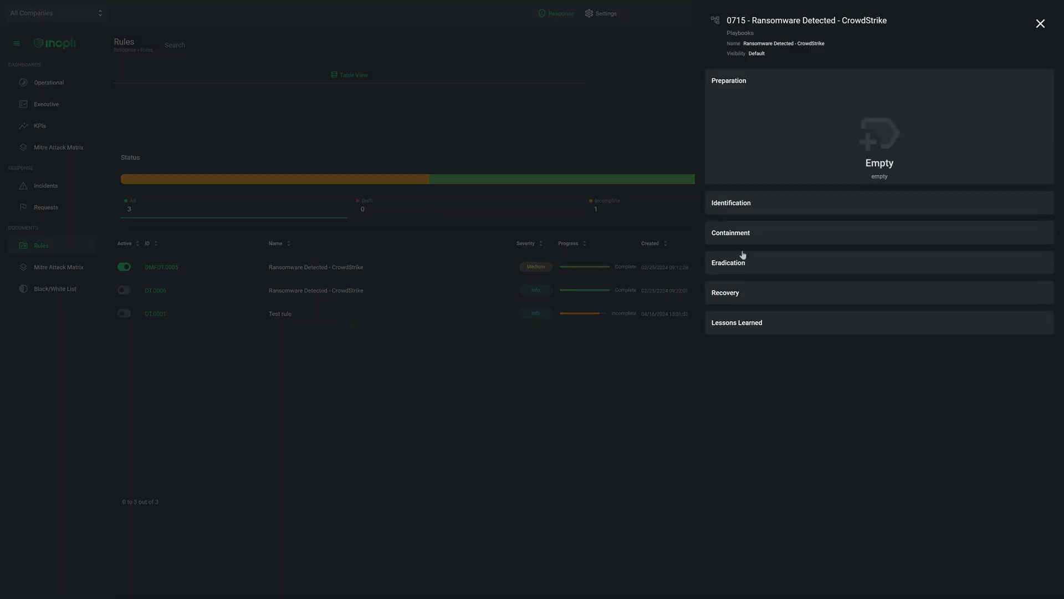
pyautogui.click(766, 214)
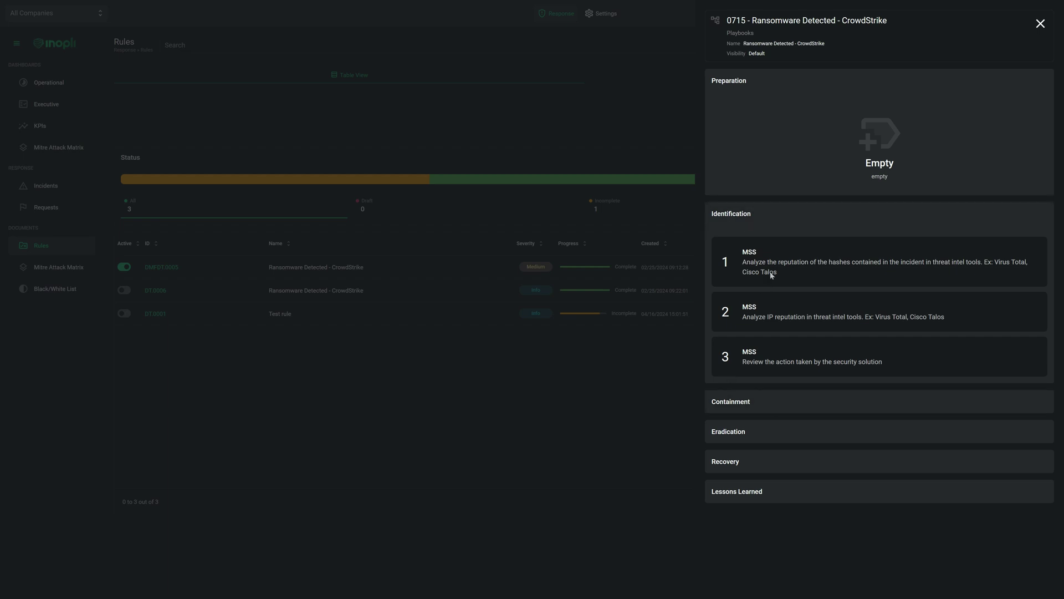
pyautogui.click(730, 453)
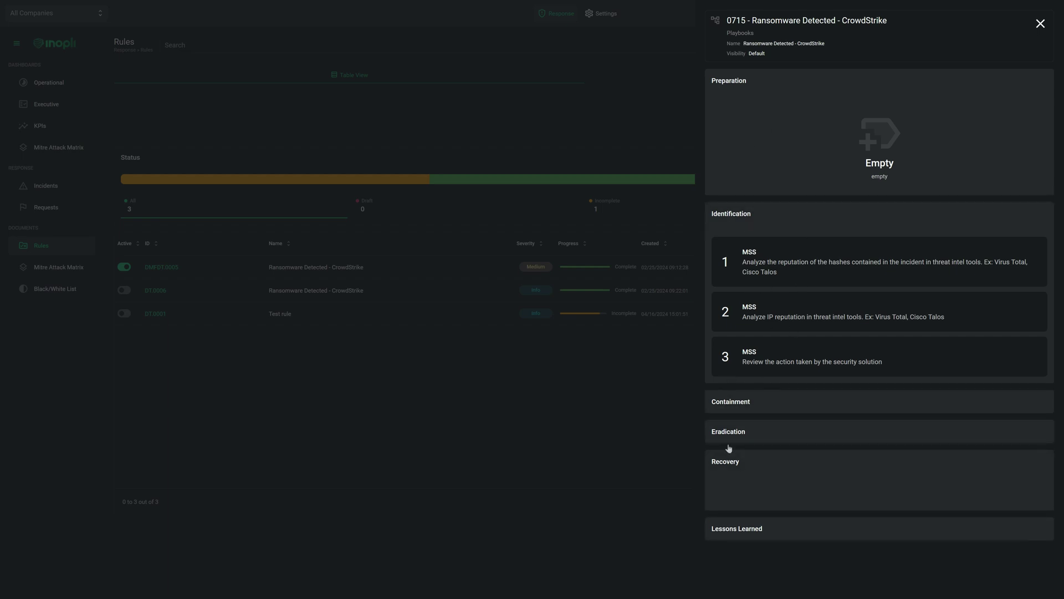
pyautogui.click(730, 435)
pyautogui.click(731, 403)
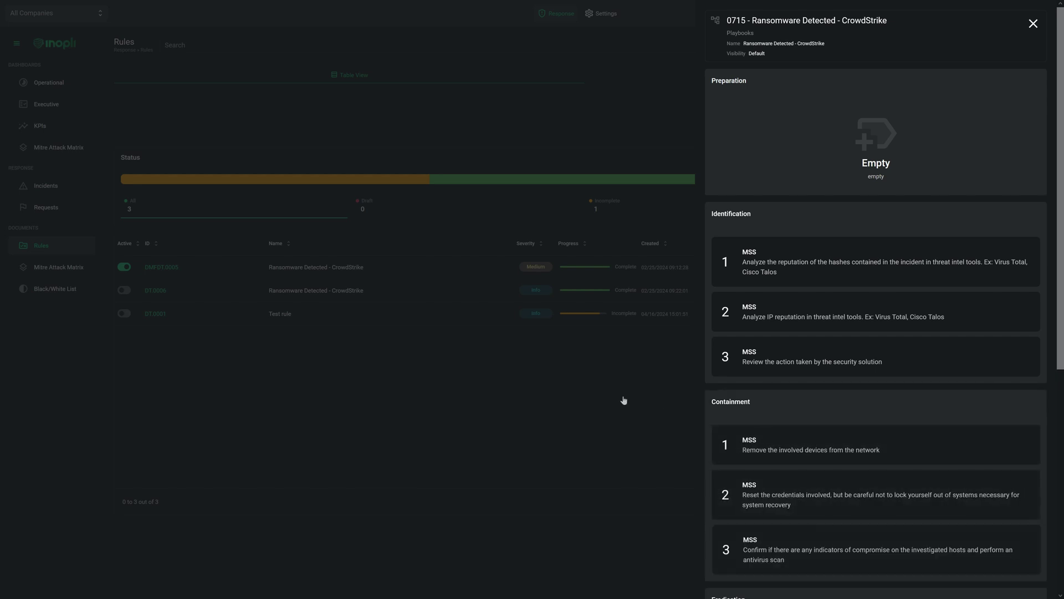
pyautogui.click(593, 395)
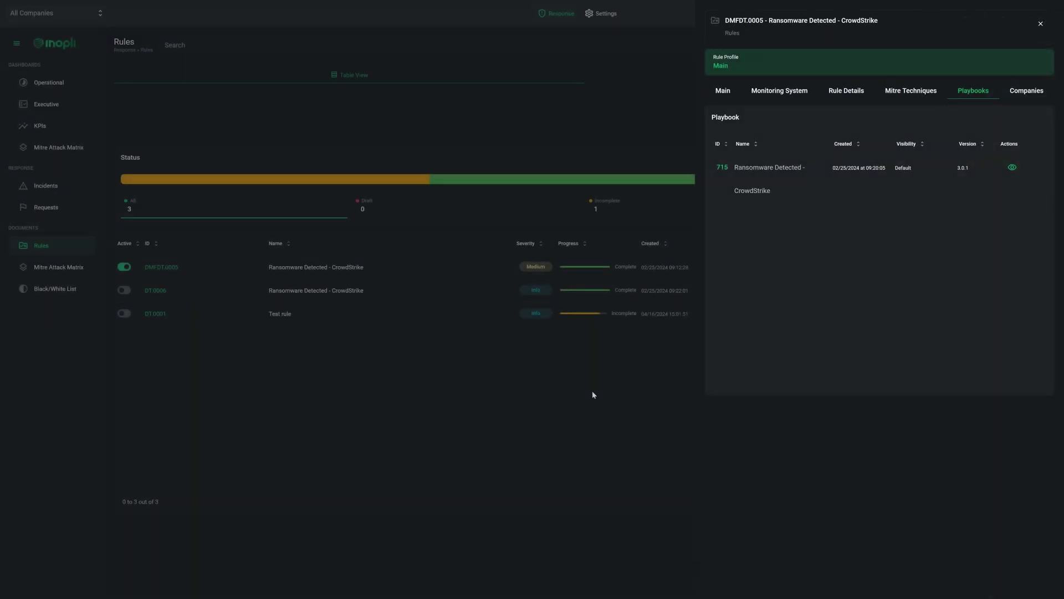
pyautogui.click(527, 390)
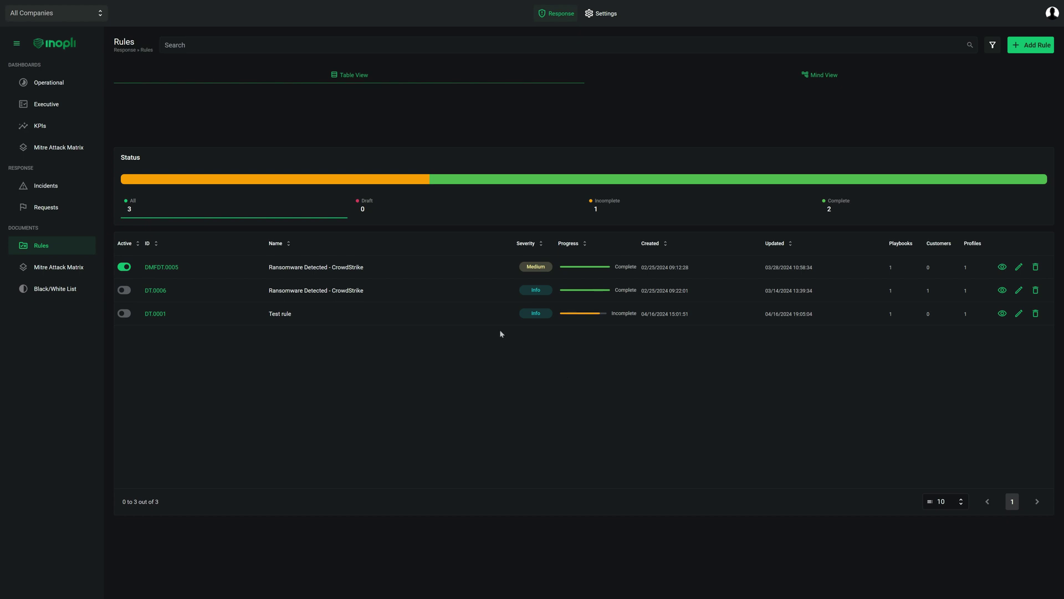
# - Display the rules as a mind map, follow the branches from Demo MSS to the CrowdStrike alert rule, and collapse the Ransomware node
pyautogui.click(814, 82)
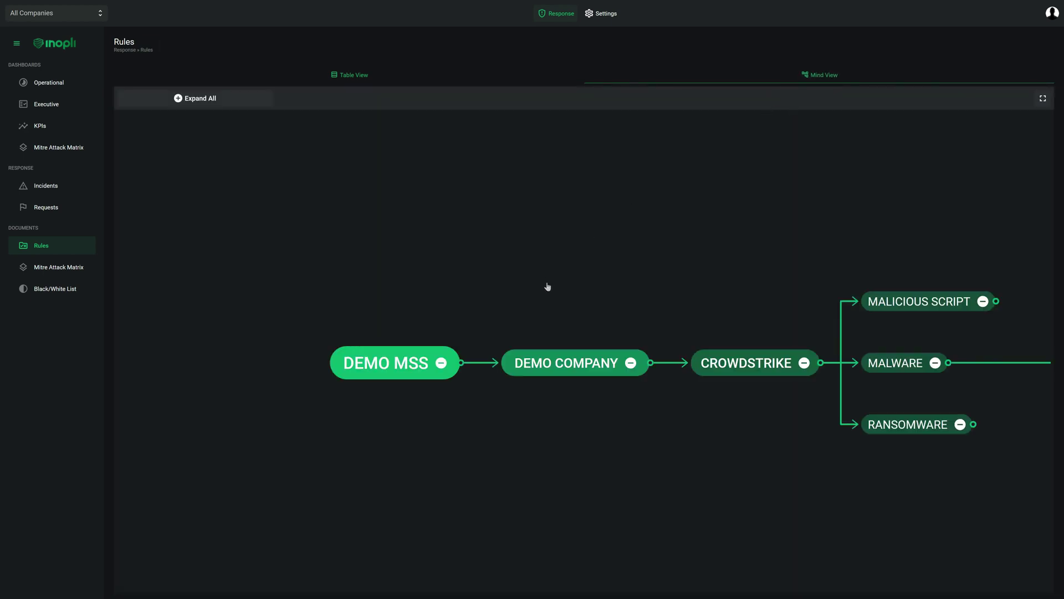
pyautogui.moveTo(651, 262); pyautogui.dragTo(486, 266)
pyautogui.scroll(-3, 541, 227)
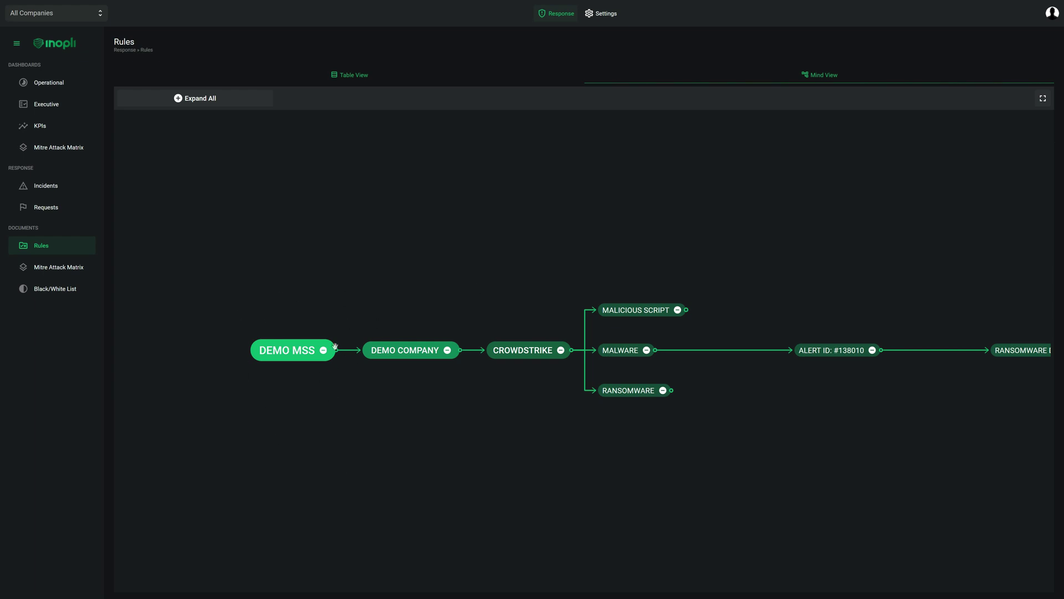
pyautogui.moveTo(429, 293); pyautogui.dragTo(314, 275)
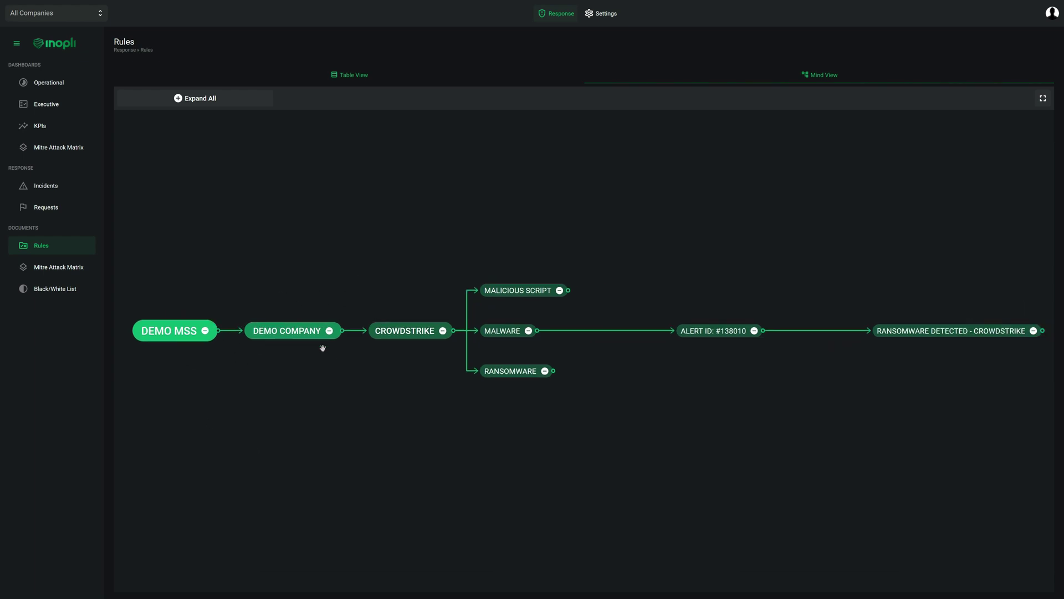
pyautogui.moveTo(410, 248); pyautogui.dragTo(352, 255)
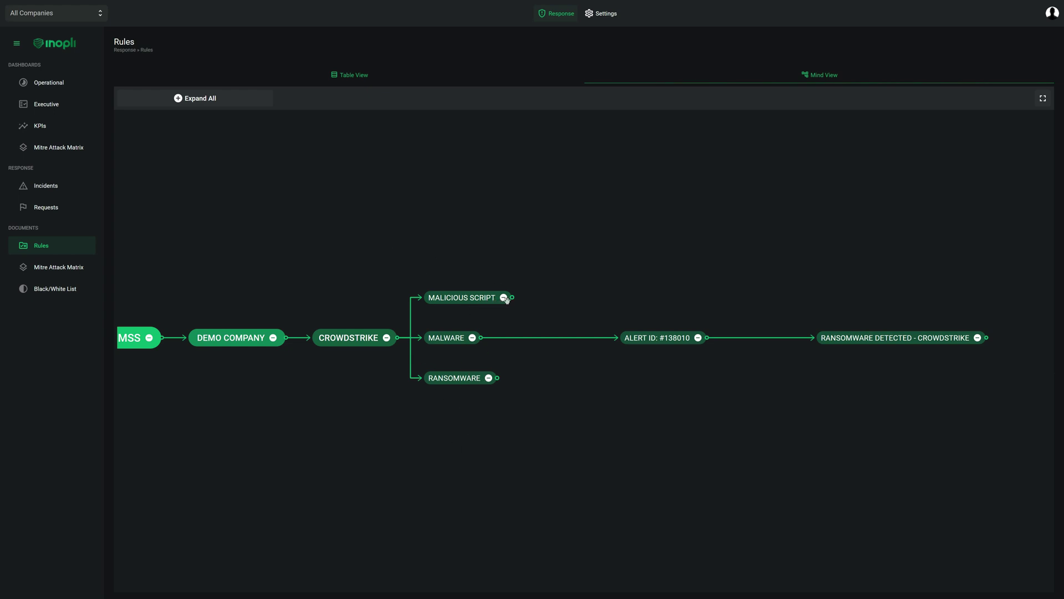
pyautogui.click(489, 378)
pyautogui.moveTo(324, 283); pyautogui.dragTo(356, 259)
pyautogui.moveTo(561, 239); pyautogui.dragTo(529, 265)
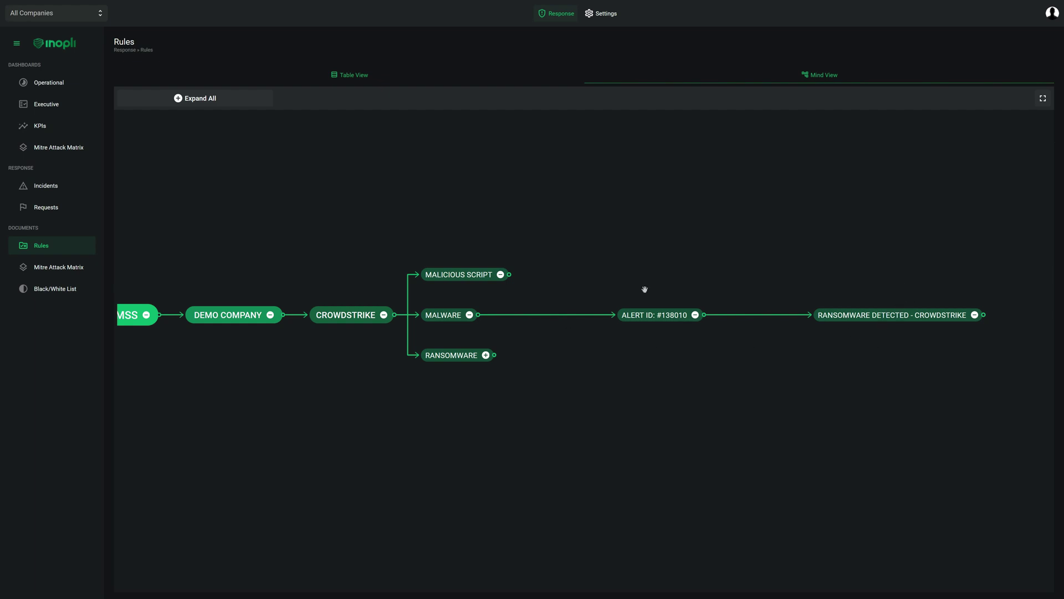
pyautogui.moveTo(330, 389); pyautogui.dragTo(341, 381)
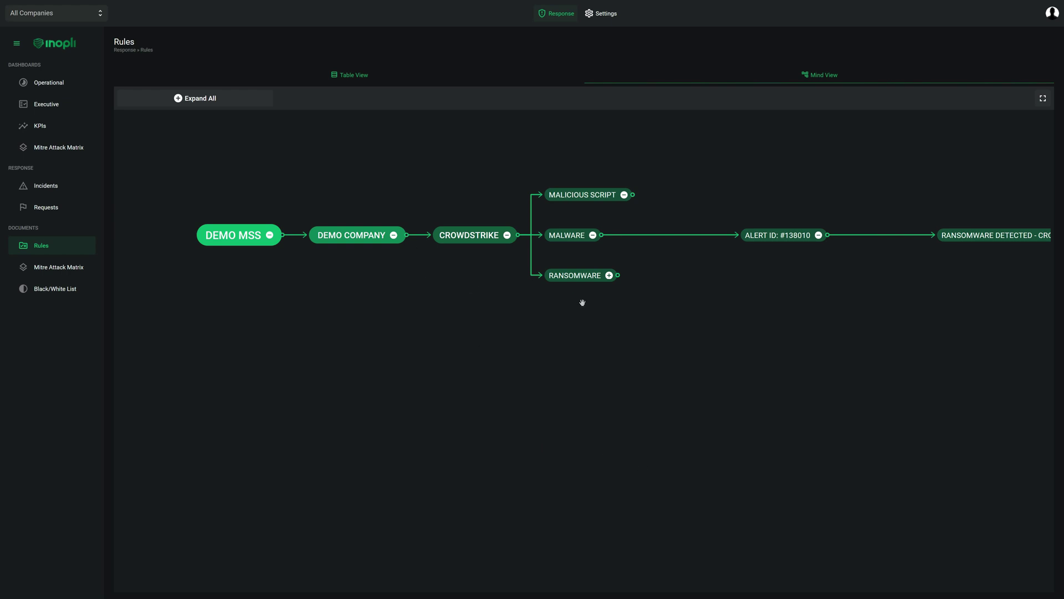
pyautogui.moveTo(552, 349); pyautogui.dragTo(497, 368)
# - Inspect the edit form of rule DMFDT.0005 from the rules table and return to the table
pyautogui.click(347, 81)
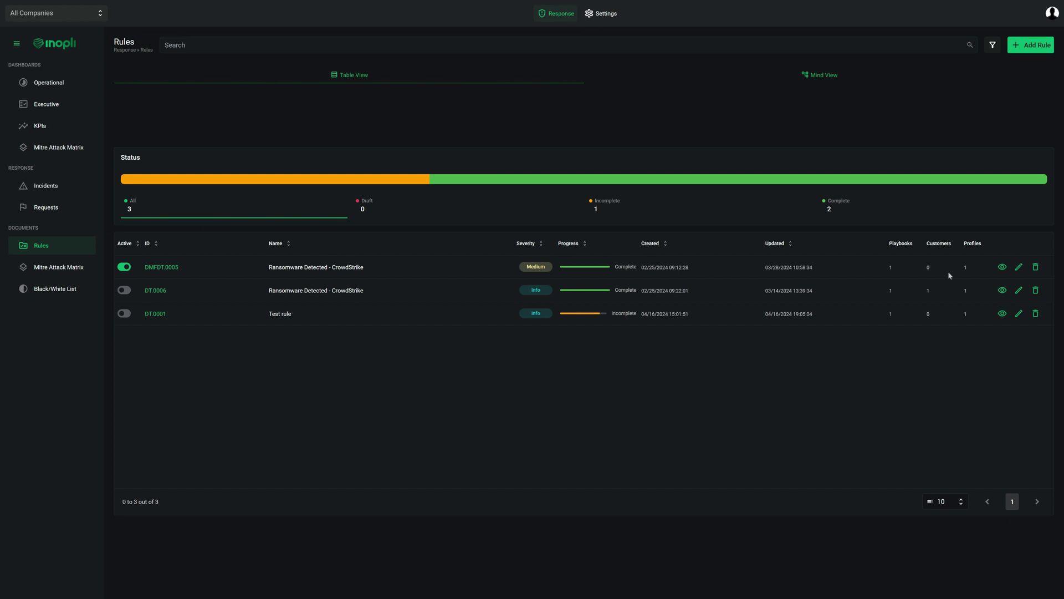
pyautogui.click(1018, 268)
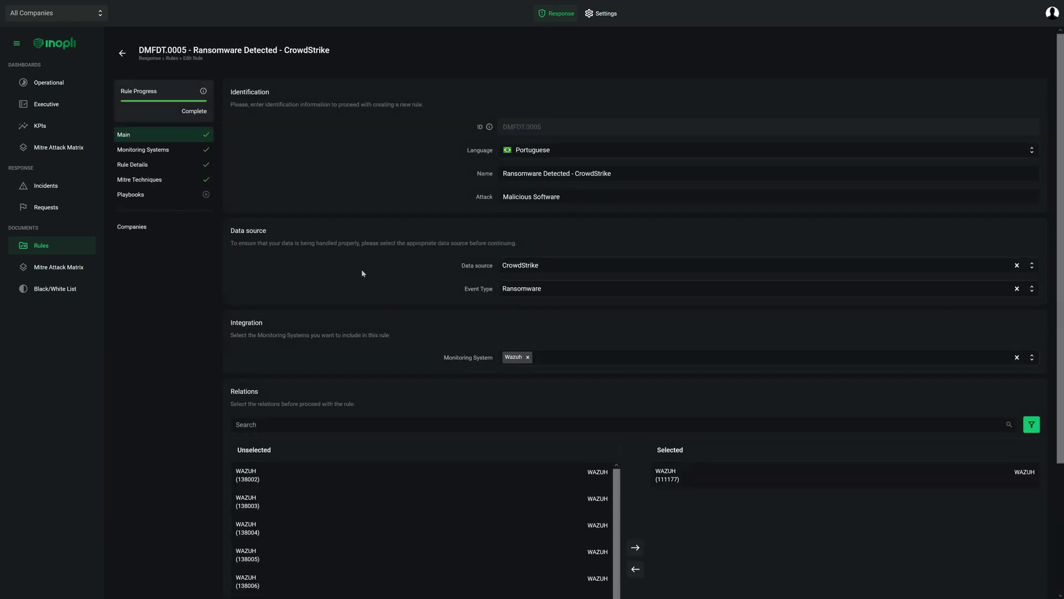
pyautogui.click(121, 54)
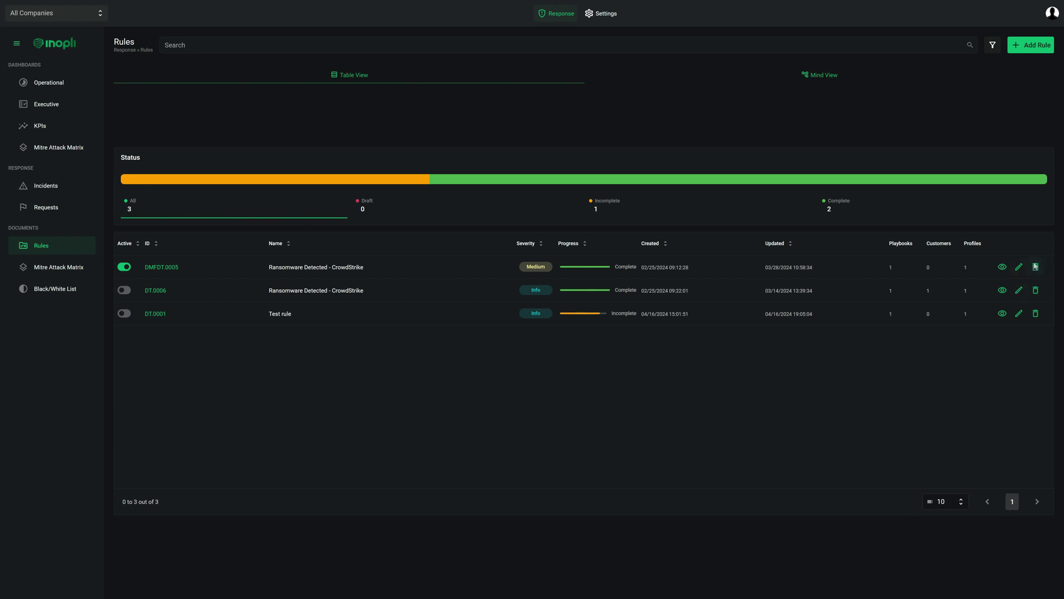
# - Edit rule DT.0006, set its event type to Ransomware and save the change
pyautogui.click(1021, 292)
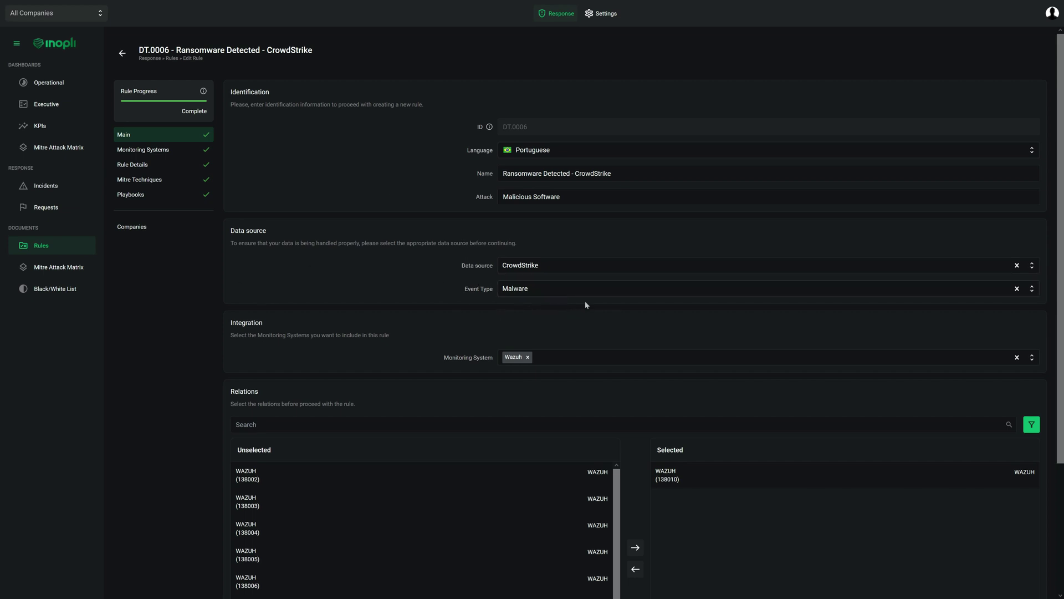
pyautogui.click(533, 289)
pyautogui.click(514, 312)
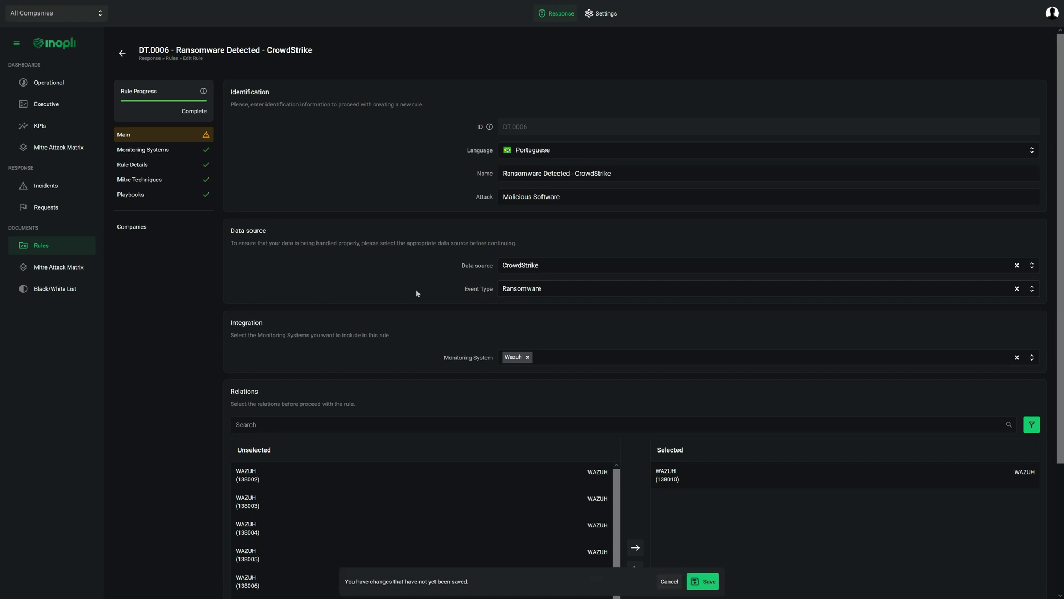
pyautogui.scroll(-5, 373, 264)
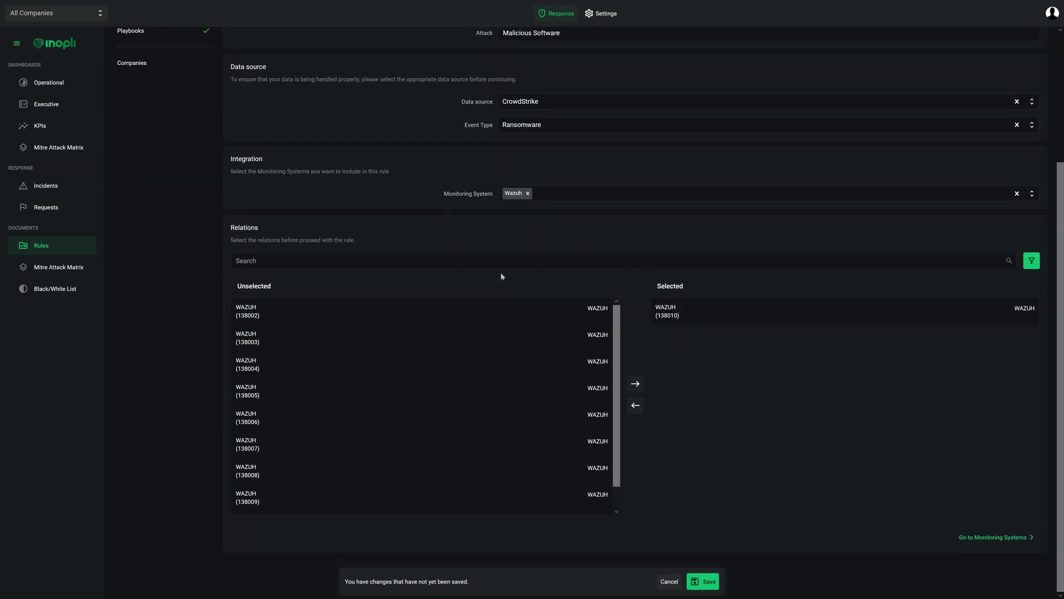
pyautogui.scroll(5, 344, 244)
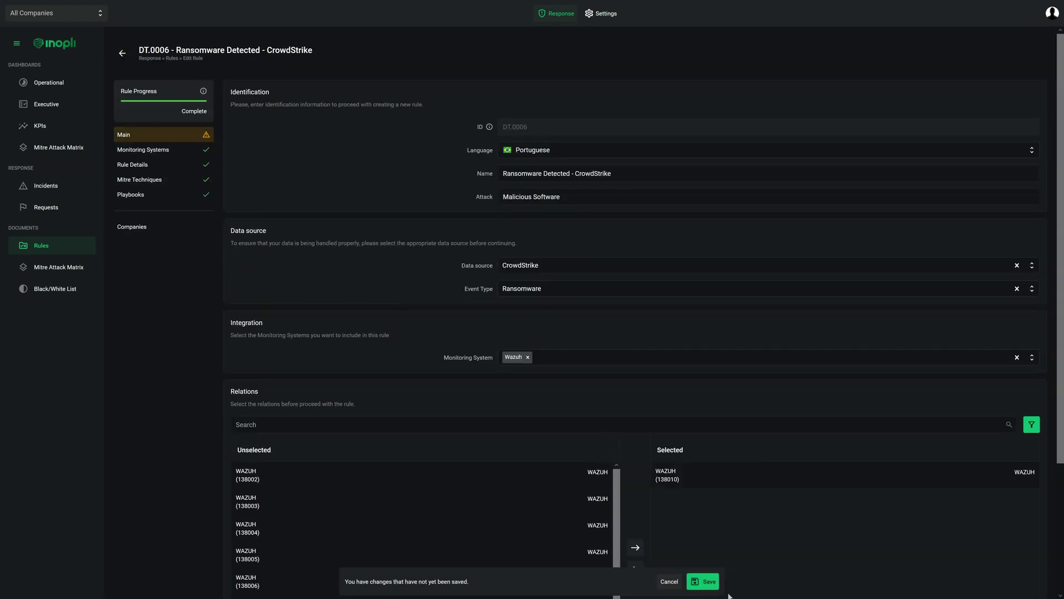
pyautogui.click(704, 581)
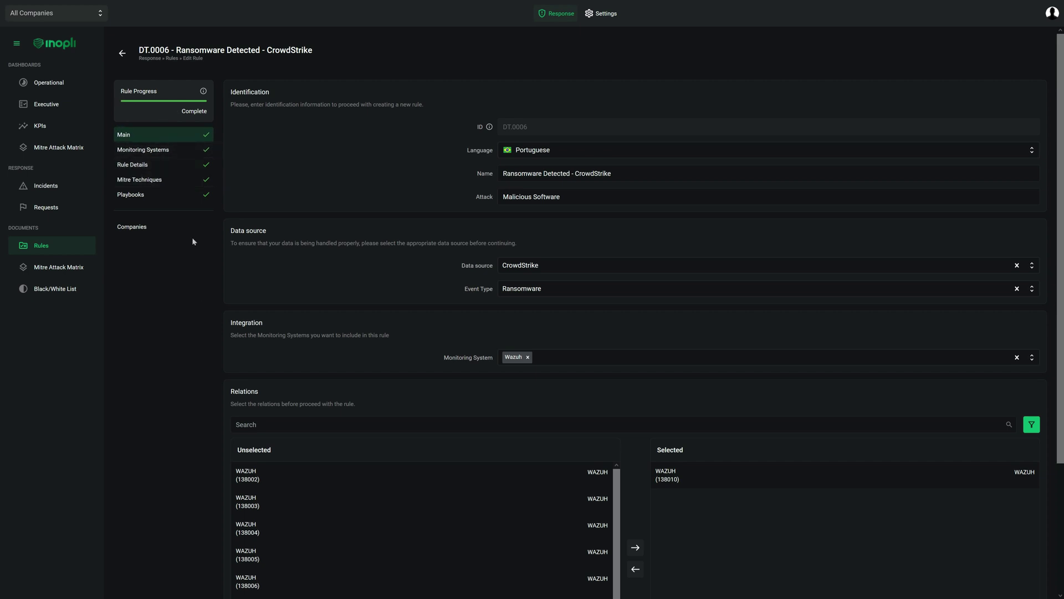
# - Review the Monitoring Systems and Rule Details sections of rule DT.0006 and return to its Main section
pyautogui.click(148, 152)
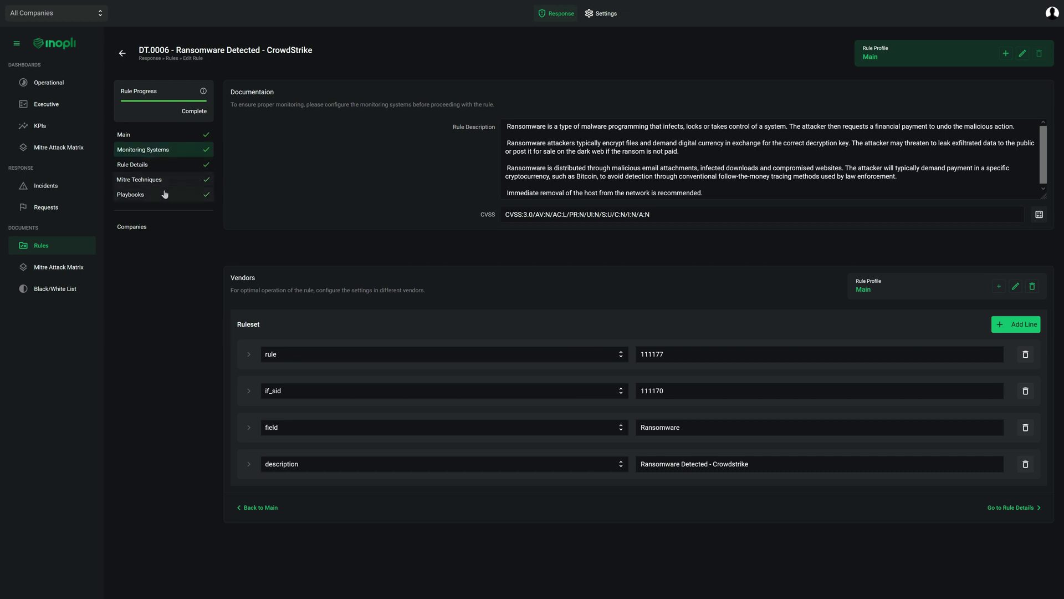
pyautogui.click(138, 165)
pyautogui.click(145, 138)
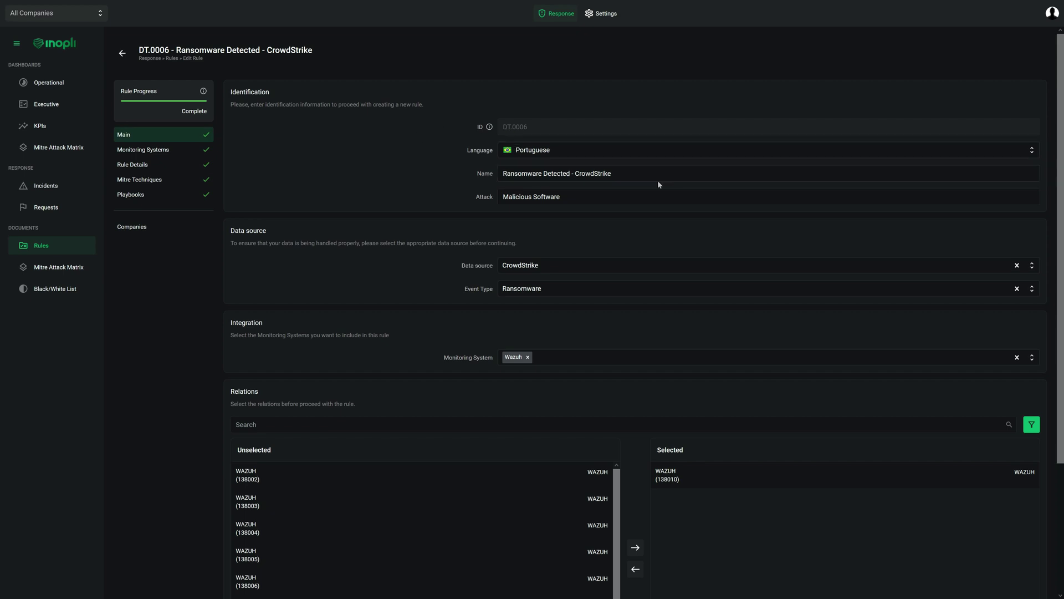
# - Check the language options for rule DT.0006 while keeping Portuguese, and inspect its data source field
pyautogui.click(553, 158)
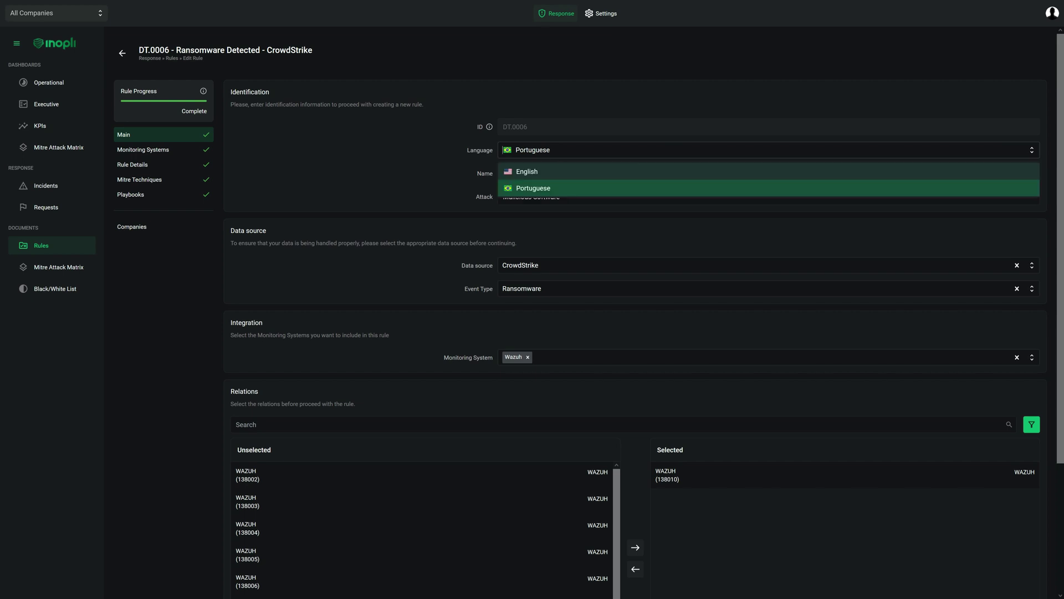
pyautogui.click(531, 183)
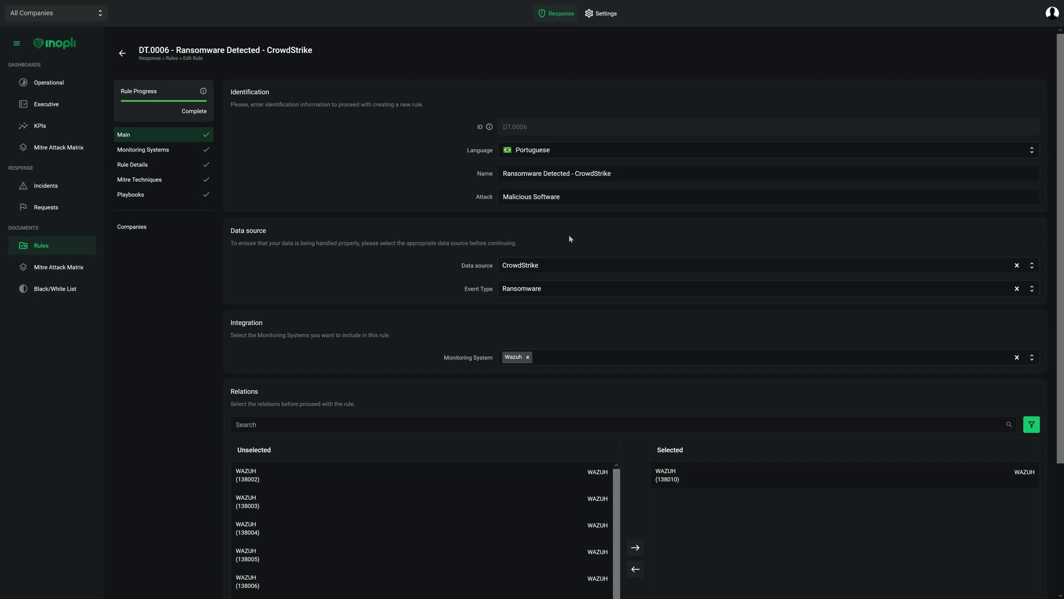
pyautogui.click(551, 266)
pyautogui.click(554, 263)
# - Examine the available monitoring systems for the rule's integration without choosing one, and look over its Wazuh relations
pyautogui.scroll(-3, 368, 327)
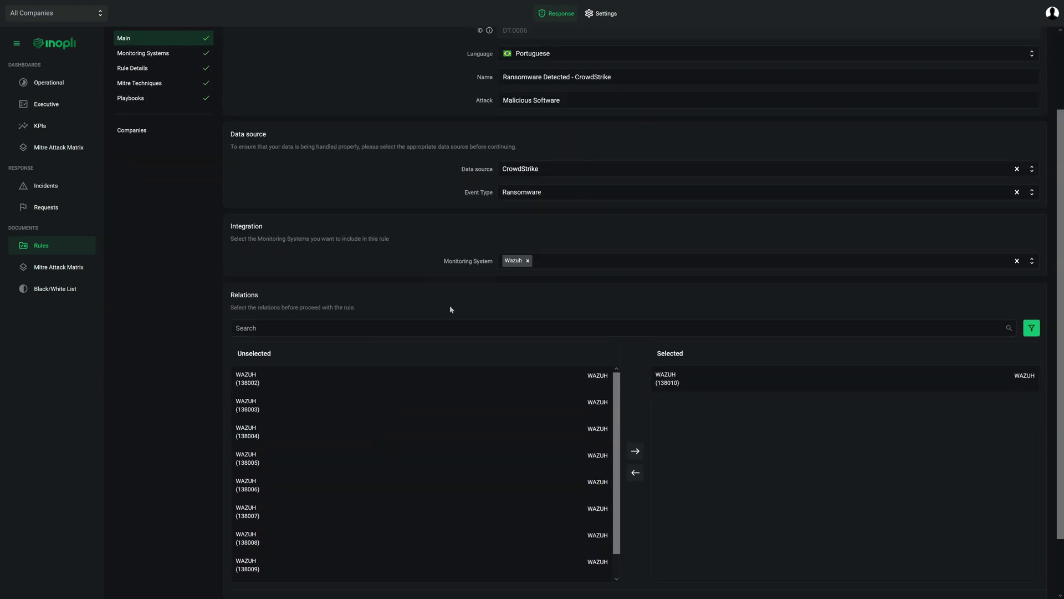
pyautogui.click(591, 261)
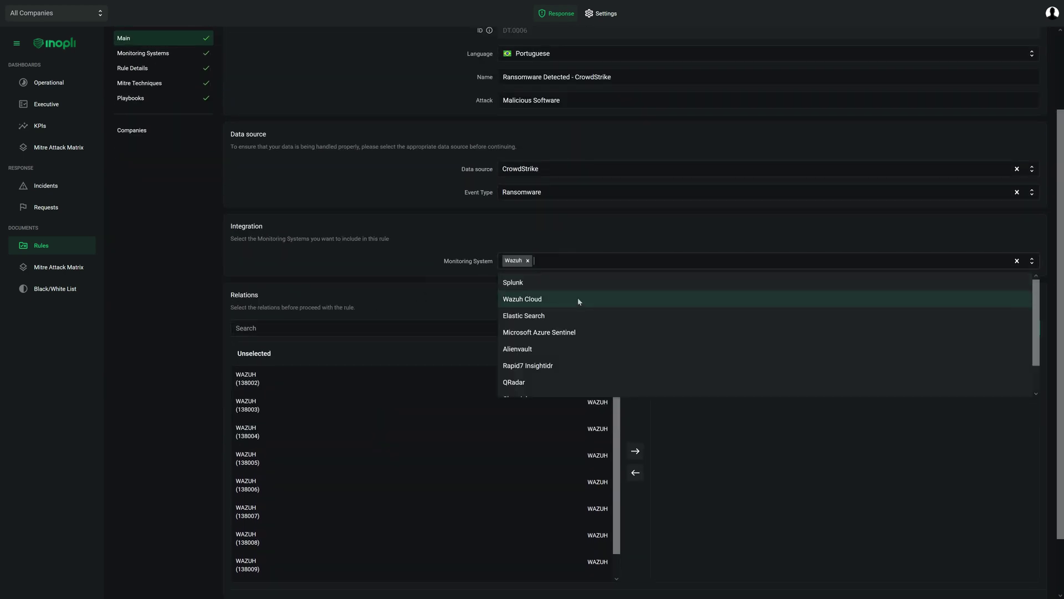
pyautogui.scroll(-1, 578, 298)
pyautogui.scroll(-1, 557, 333)
pyautogui.scroll(2, 537, 355)
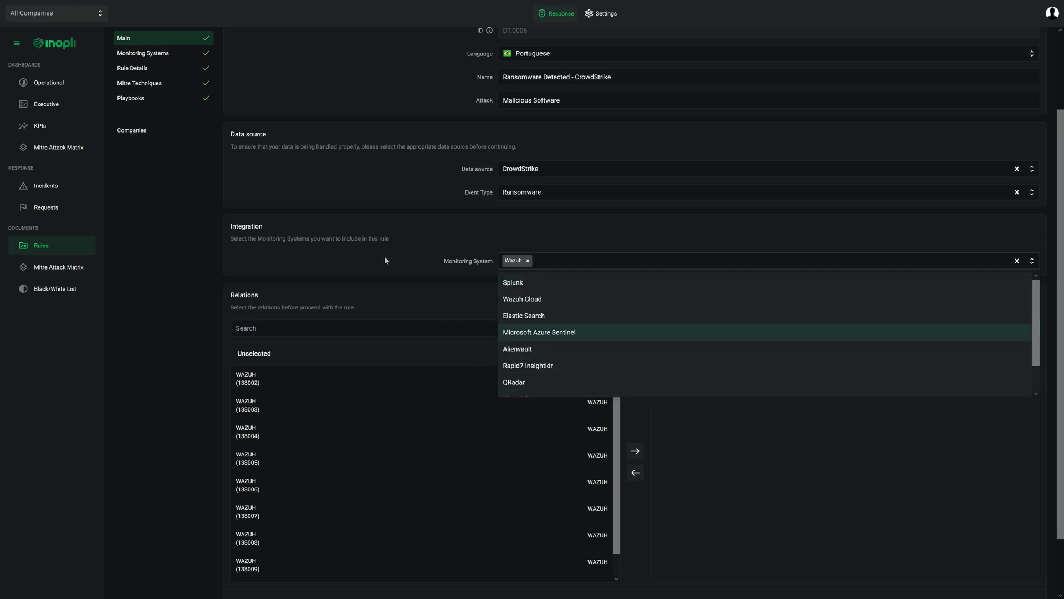
pyautogui.click(381, 278)
pyautogui.scroll(1, 377, 281)
pyautogui.scroll(-2, 375, 284)
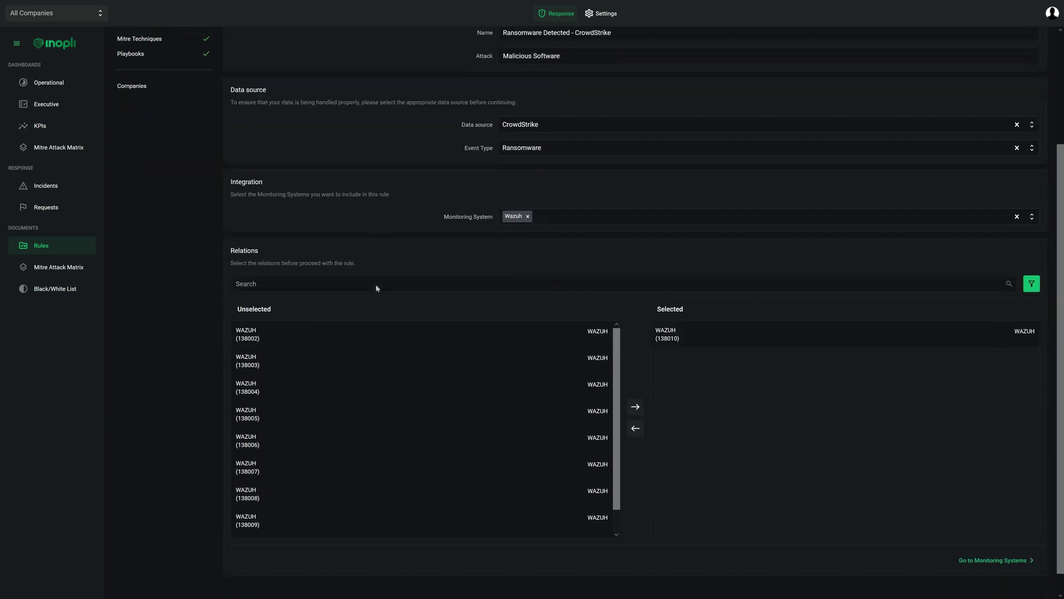
# - Look over the Main section of rule DT.0006 and check its monitoring system options without choosing another one
pyautogui.scroll(3, 372, 274)
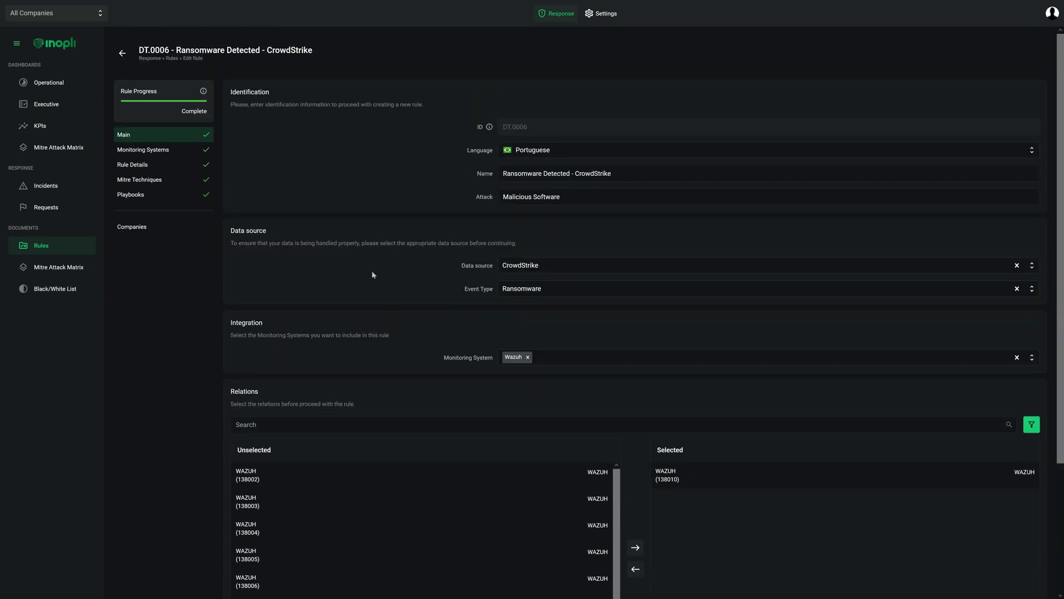
pyautogui.scroll(-2, 373, 275)
pyautogui.click(555, 261)
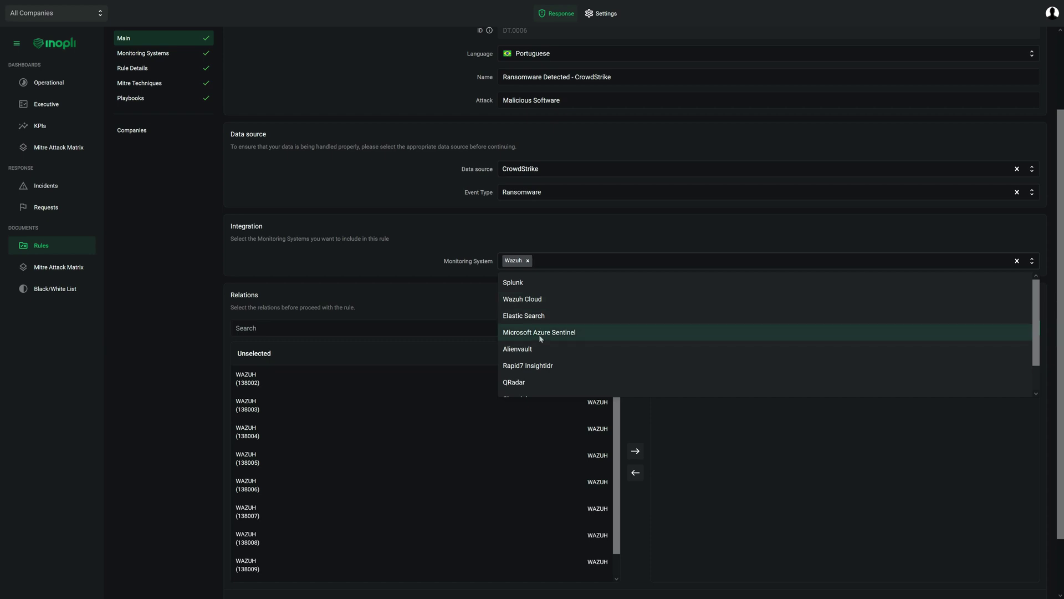
pyautogui.click(418, 308)
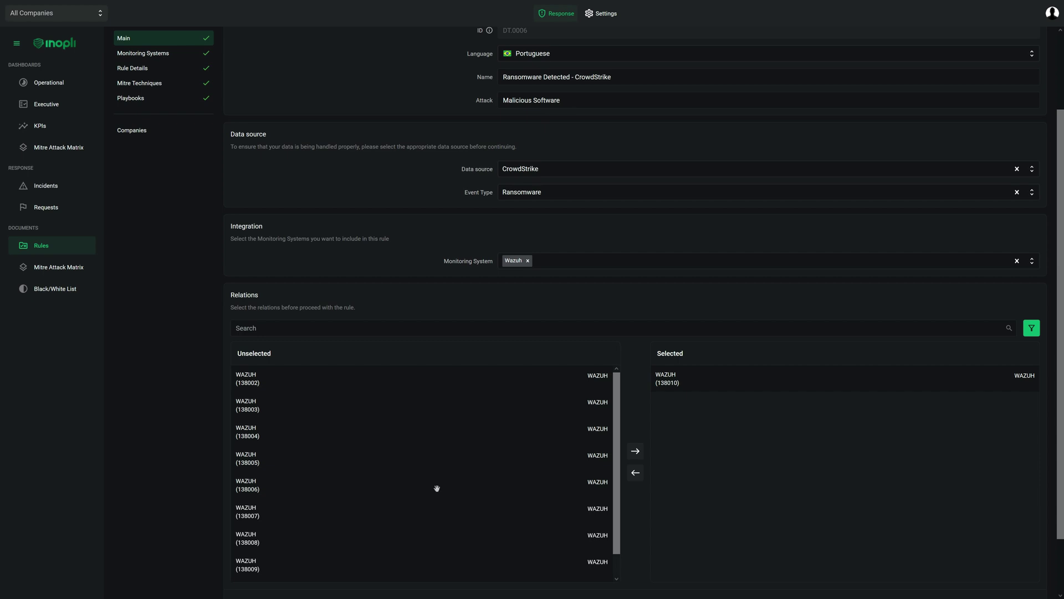
pyautogui.scroll(2, 437, 488)
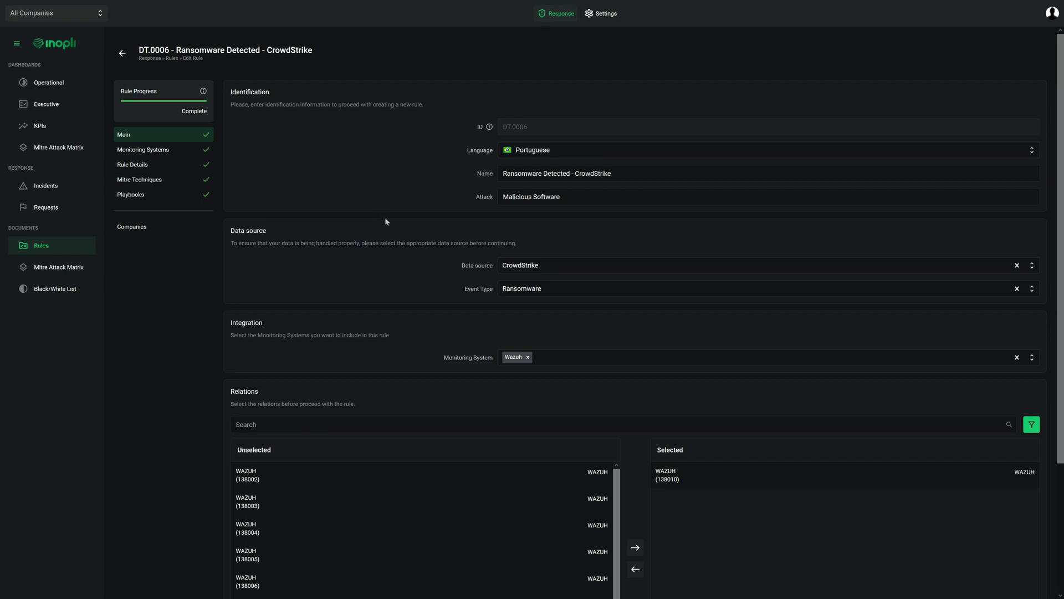
# - In the Monitoring Systems section, inspect the CVSS calculator and the attribute area of the ruleset's rule line, closing both again
pyautogui.click(148, 150)
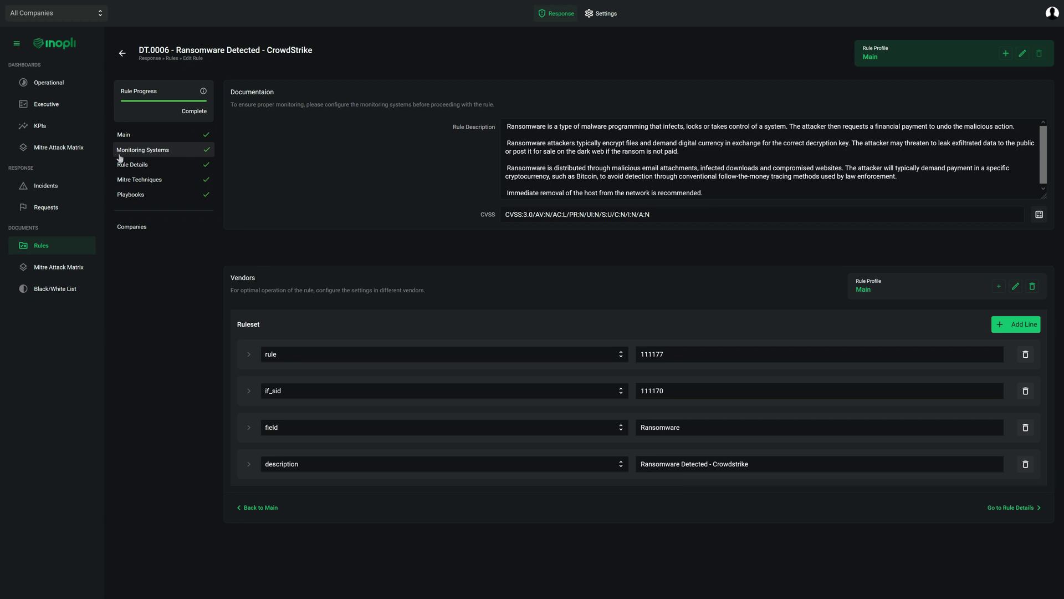
pyautogui.click(120, 155)
pyautogui.click(1040, 215)
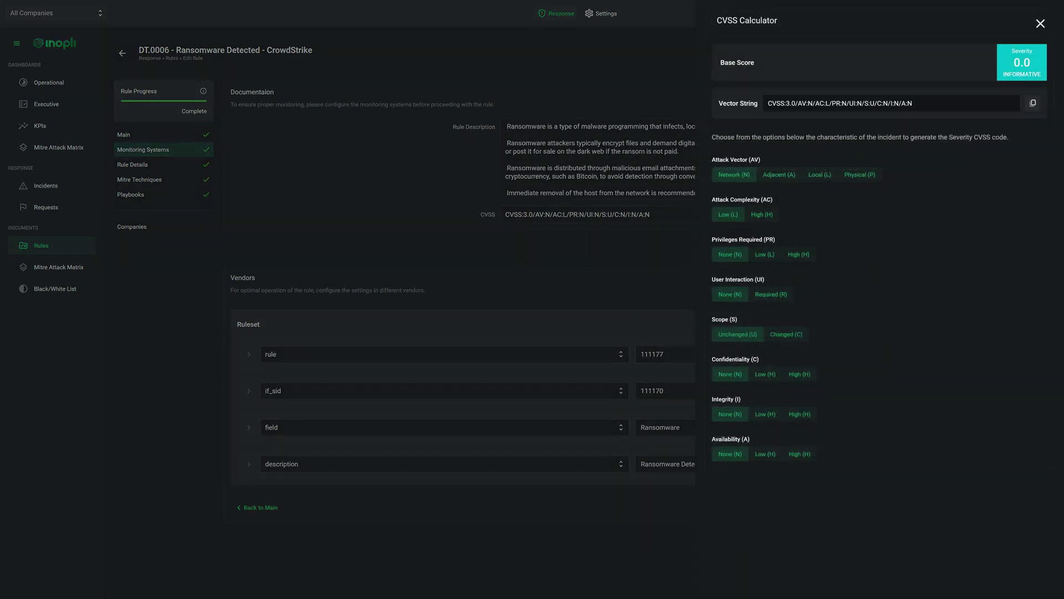
pyautogui.click(561, 252)
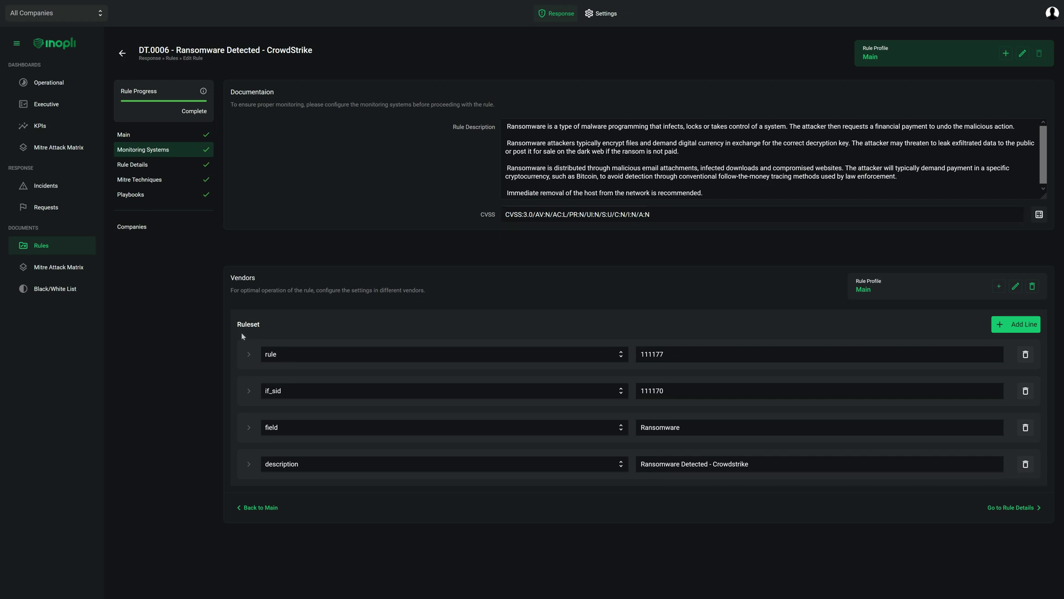
pyautogui.click(258, 360)
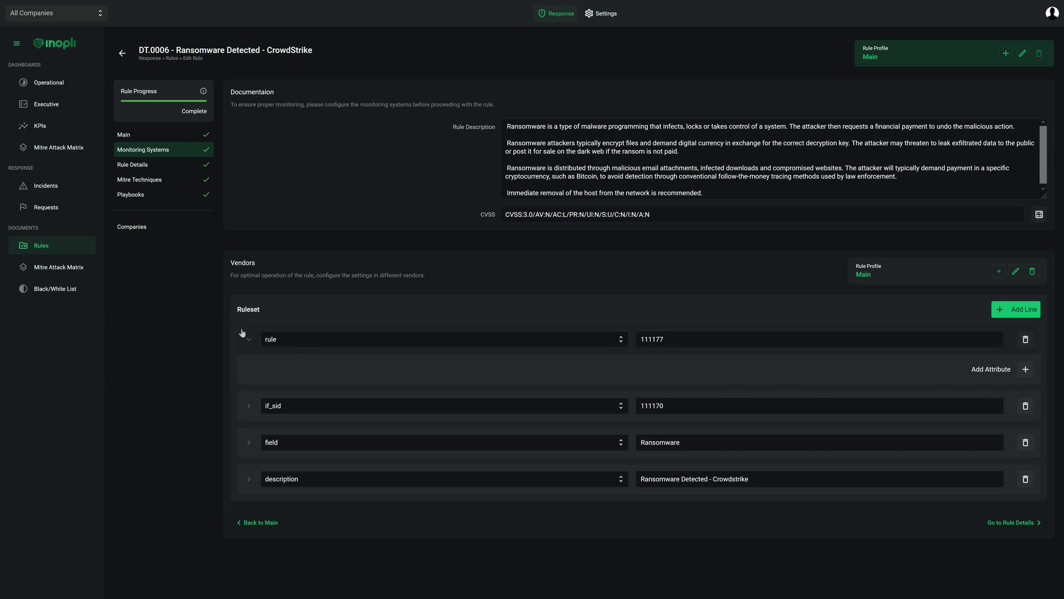
pyautogui.click(245, 342)
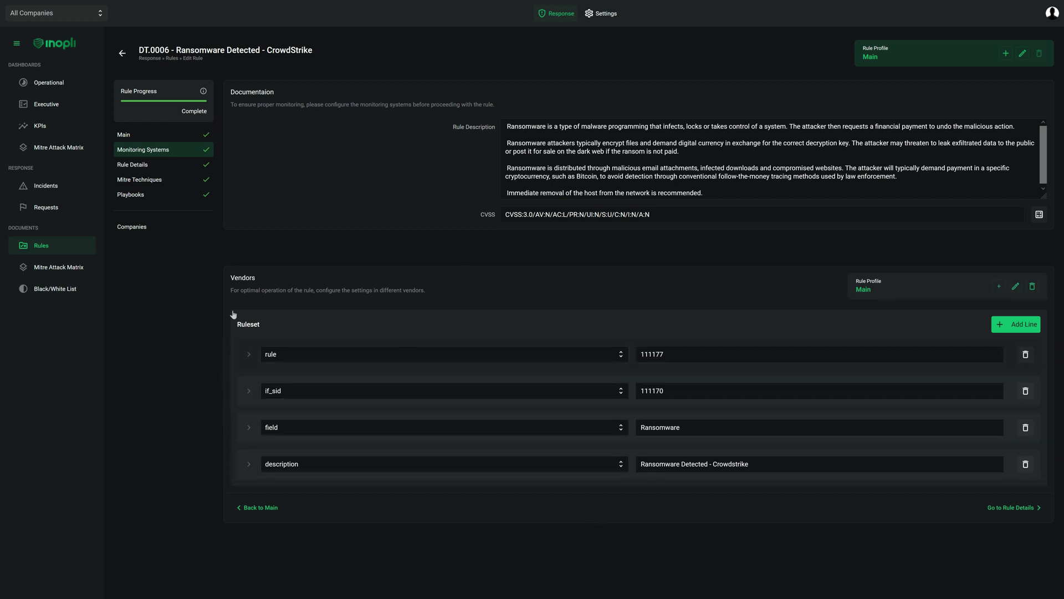
# - Read the incident description in the Rule Details section and view the rule's Mitre Techniques
pyautogui.click(149, 166)
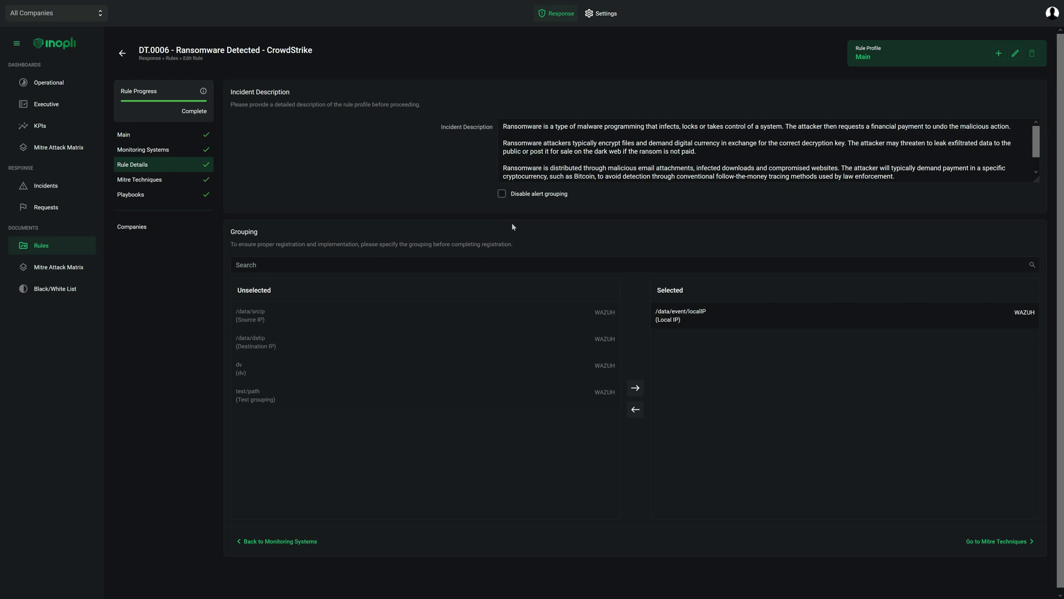
pyautogui.click(659, 167)
pyautogui.scroll(-1, 659, 167)
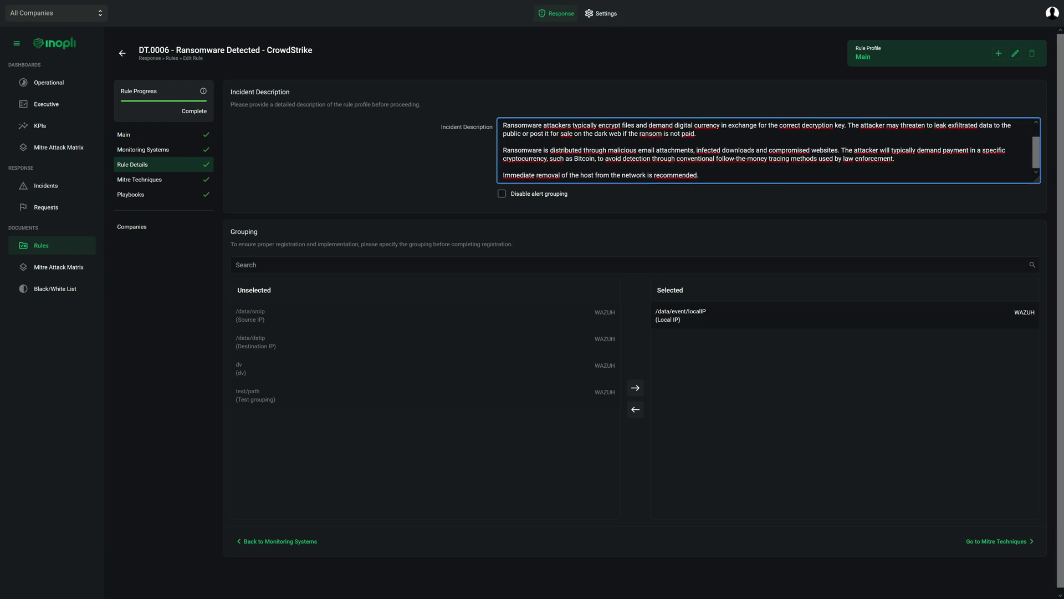
pyautogui.scroll(1, 659, 166)
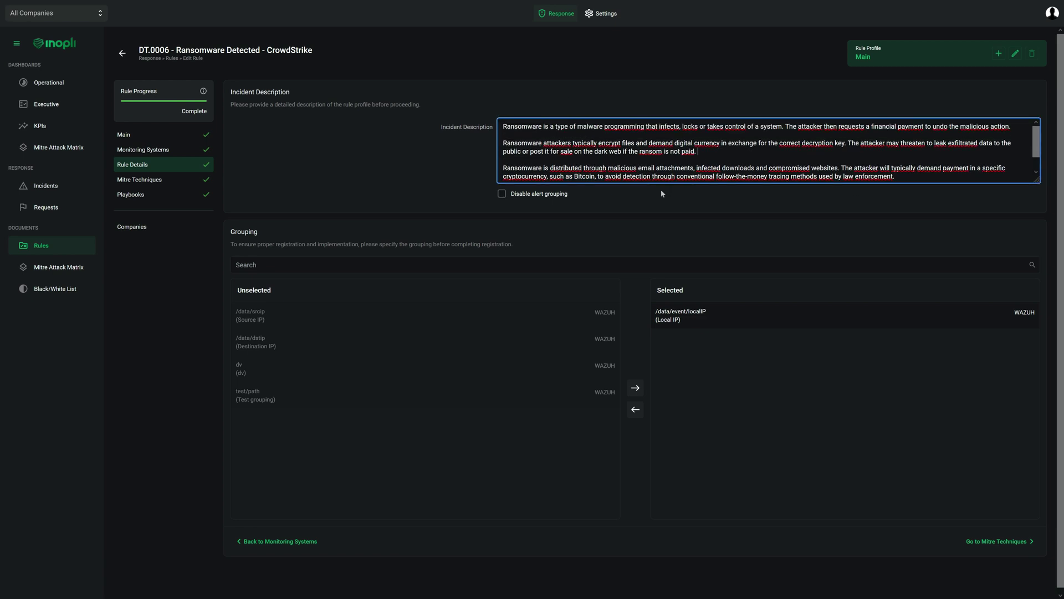
pyautogui.click(645, 205)
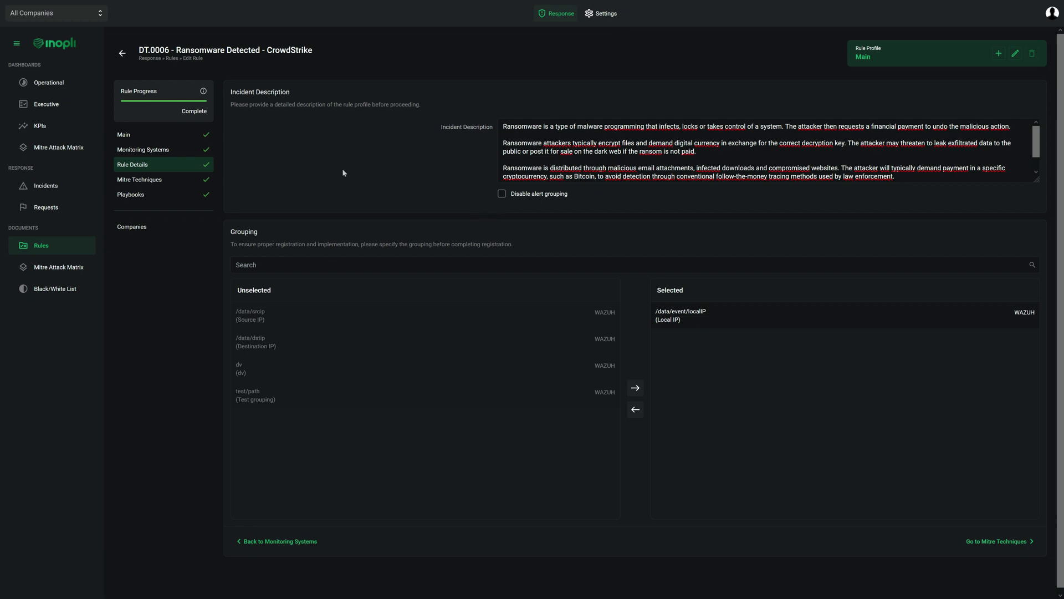
pyautogui.click(135, 181)
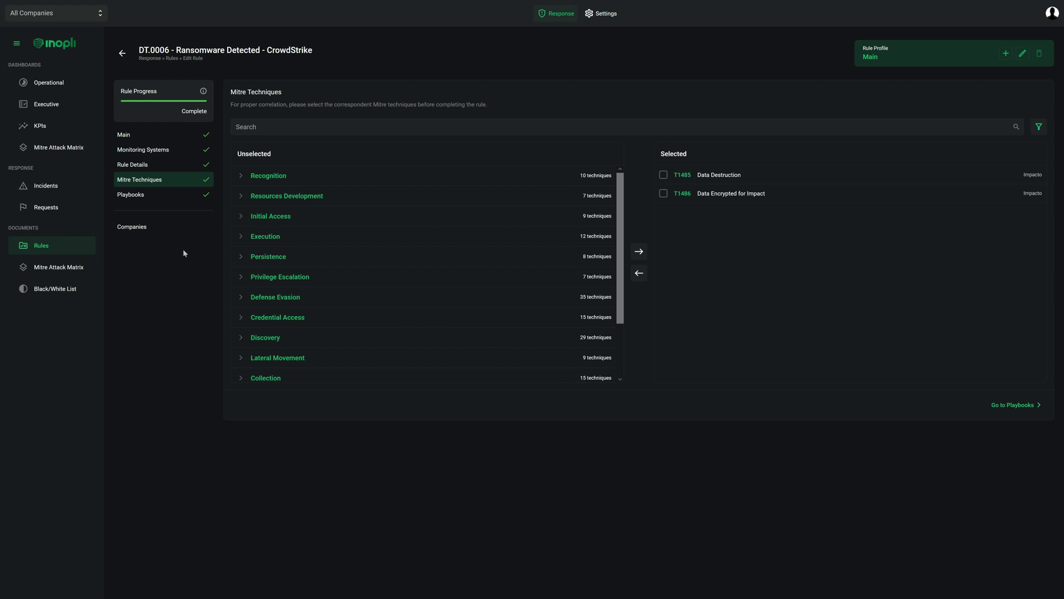
# - Start a new playbook for the rule with Advanced visibility for Demo Company
pyautogui.click(137, 201)
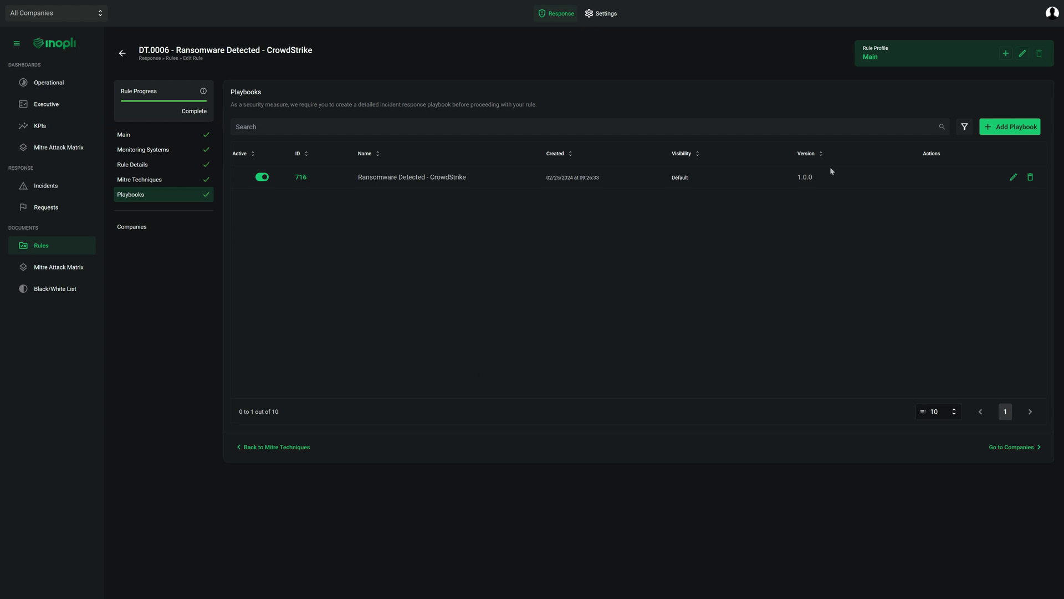
pyautogui.click(998, 127)
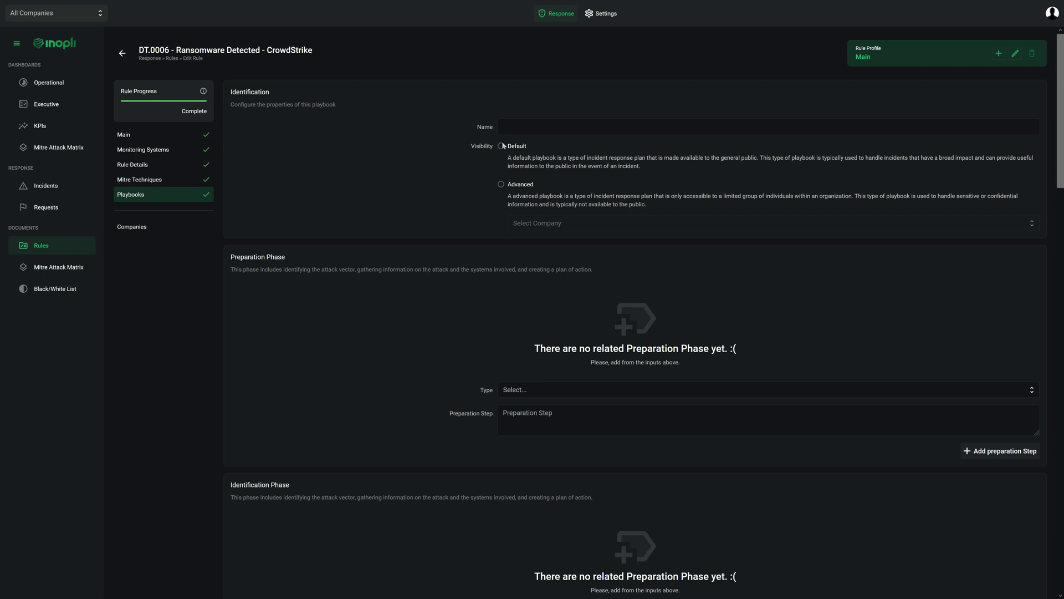
pyautogui.click(500, 187)
pyautogui.click(581, 248)
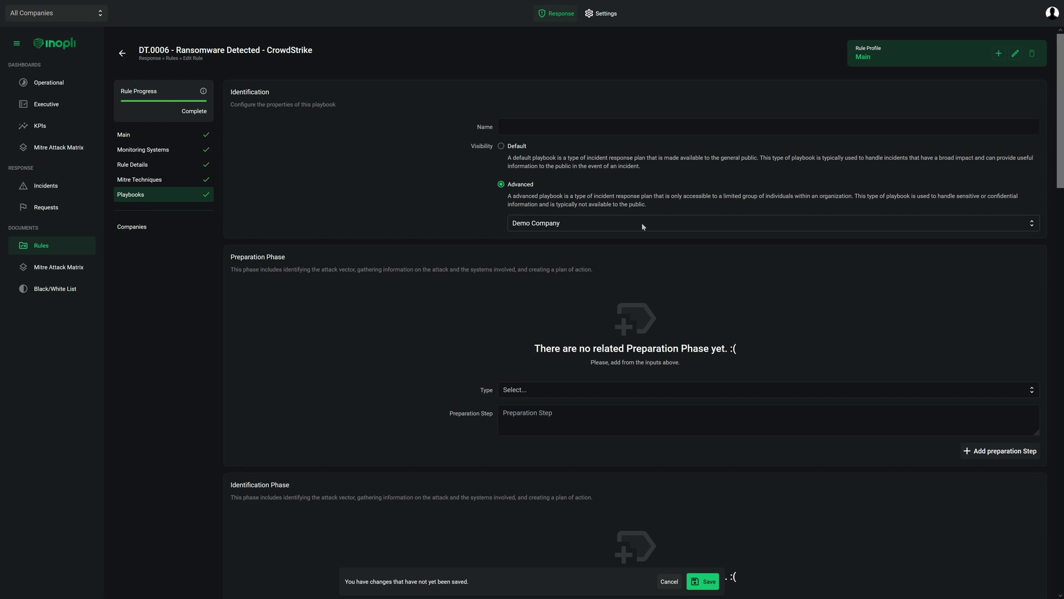
# - Examine the new playbook form from the Preparation Phase through Lessons Learned, Comments and Versioning, and return to its beginning
pyautogui.scroll(-2, 341, 339)
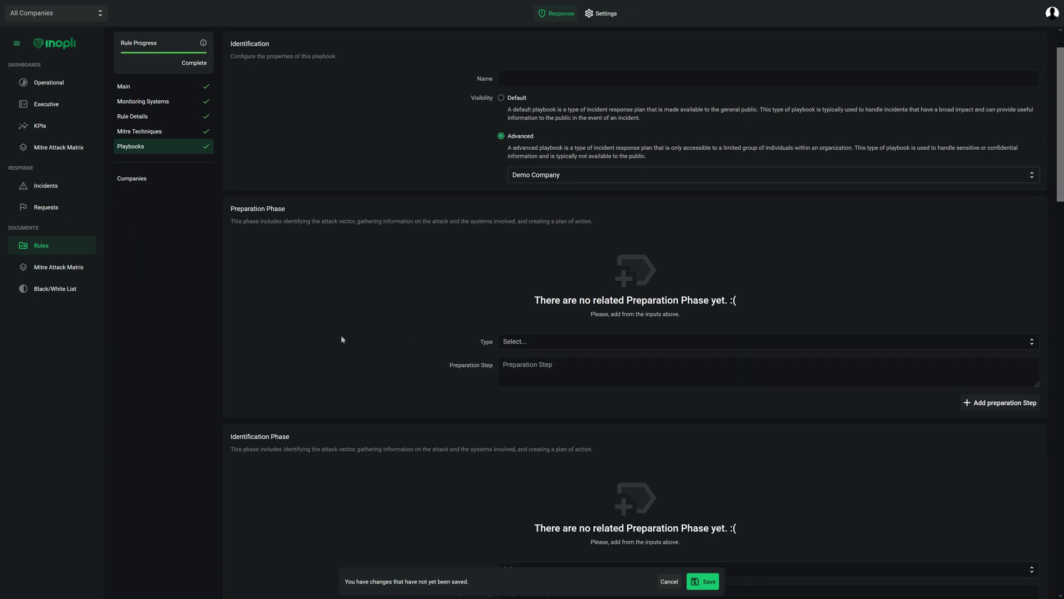
pyautogui.scroll(2, 341, 339)
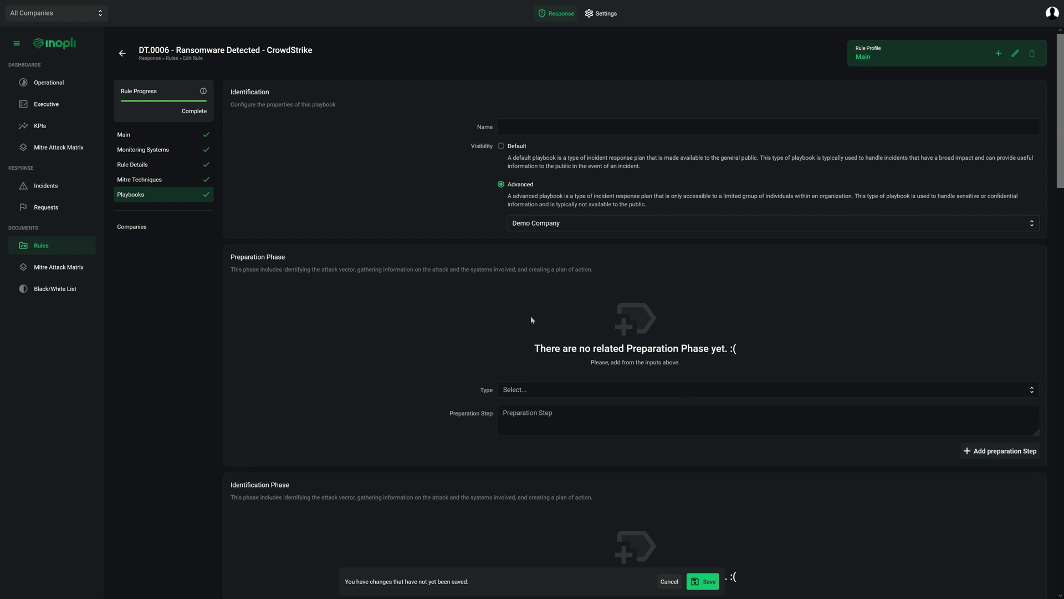
pyautogui.scroll(-1, 437, 225)
pyautogui.scroll(-2, 438, 229)
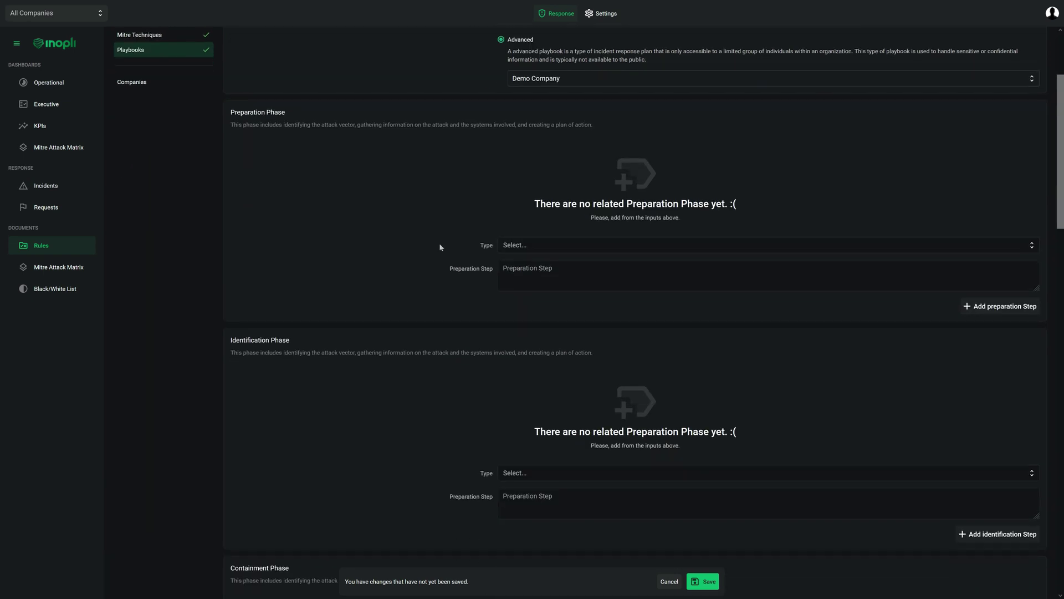
pyautogui.scroll(-1, 329, 229)
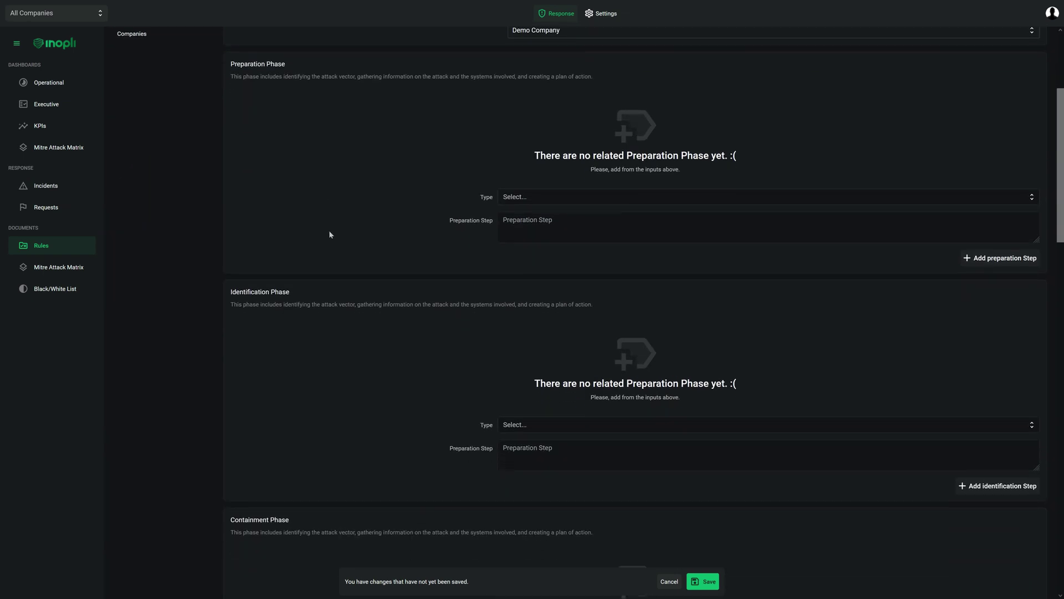
pyautogui.scroll(-12, 330, 233)
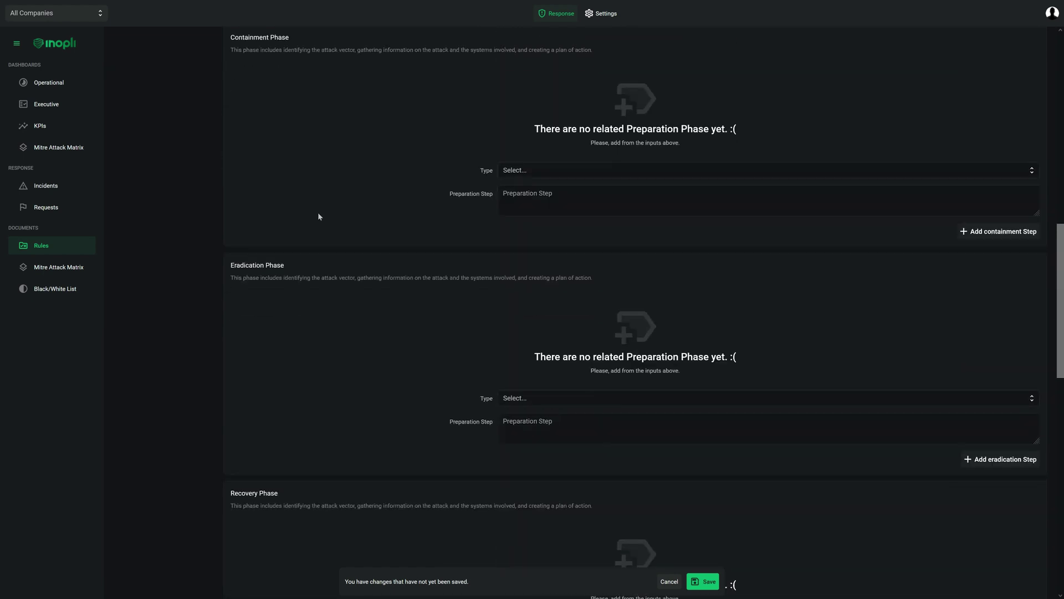
pyautogui.scroll(-7, 367, 321)
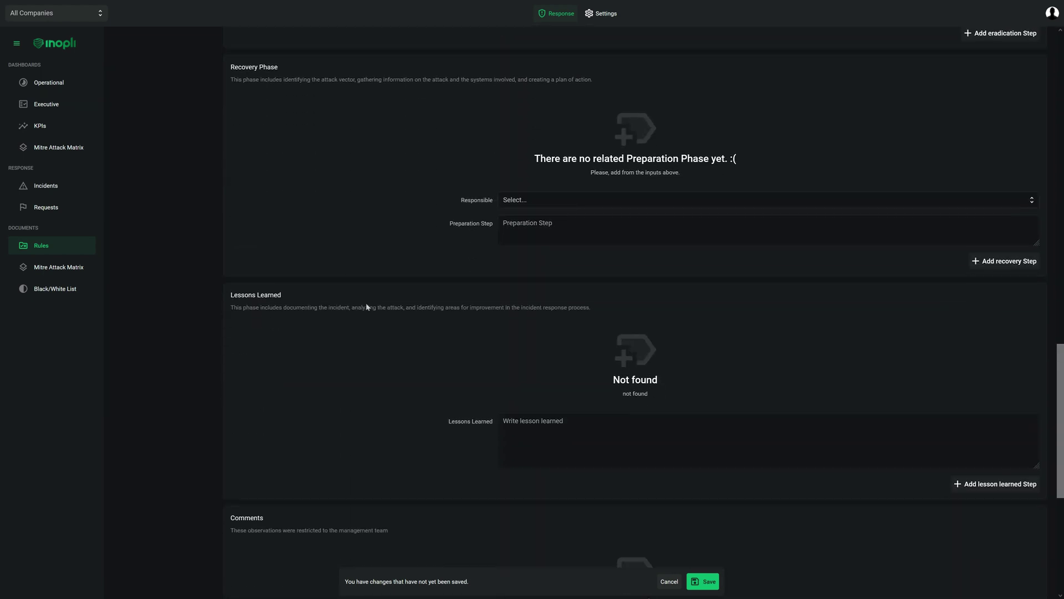
pyautogui.scroll(-2, 368, 337)
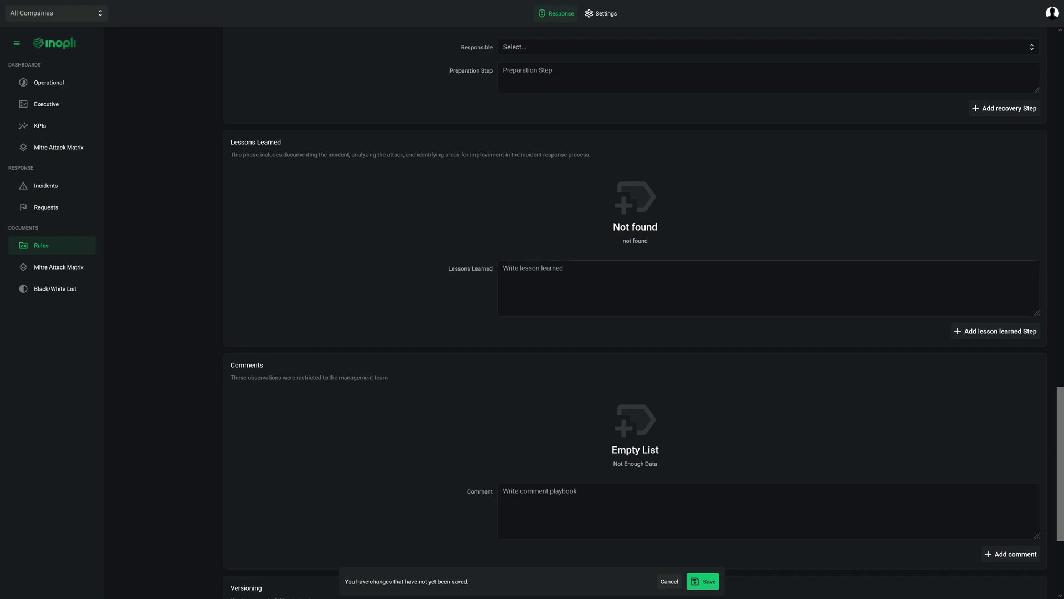
pyautogui.scroll(-1, 325, 189)
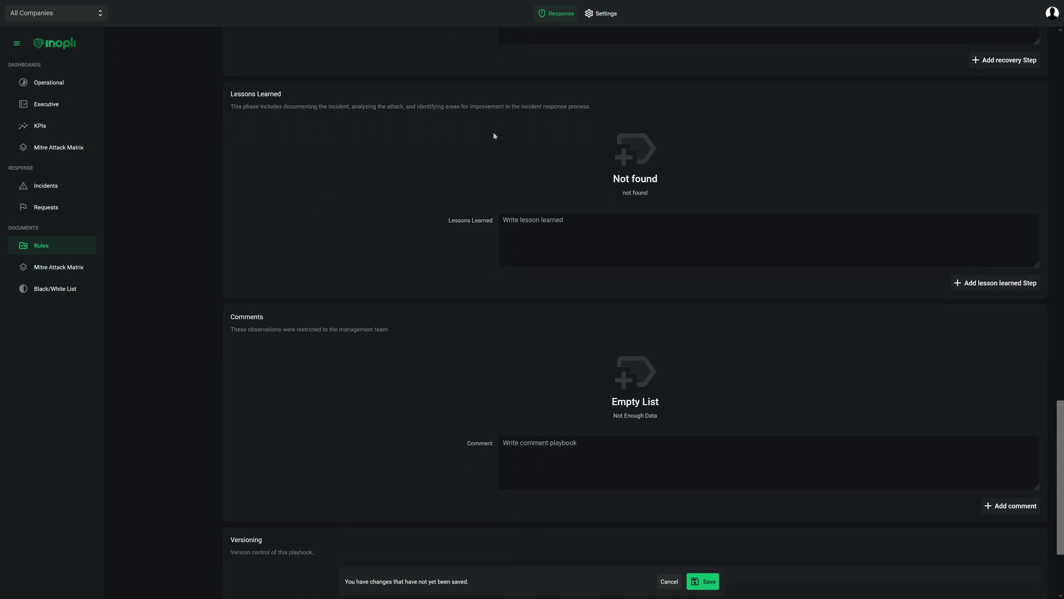
pyautogui.scroll(-3, 373, 181)
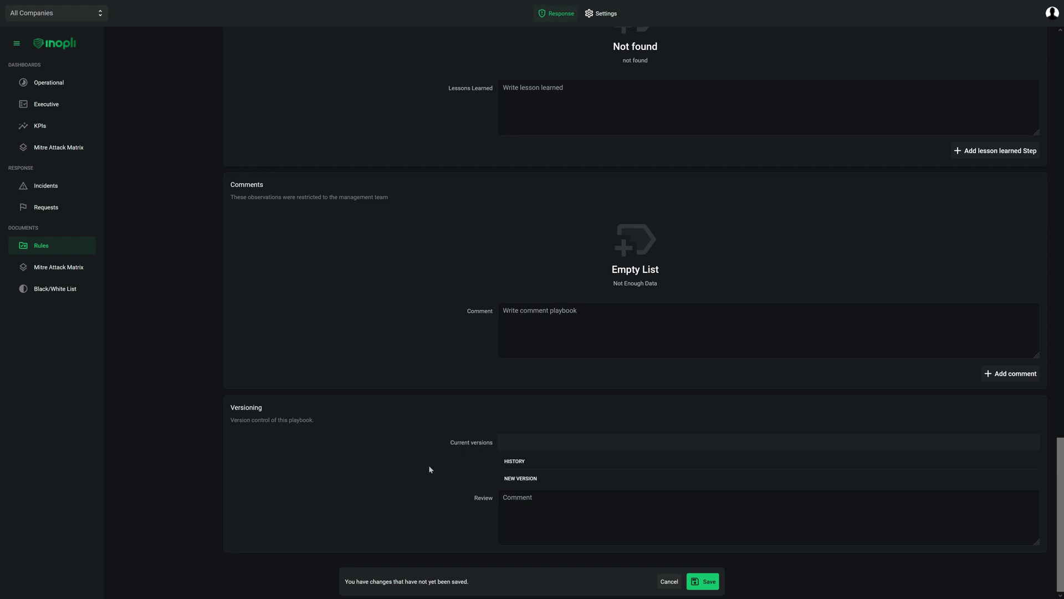
pyautogui.scroll(15, 429, 466)
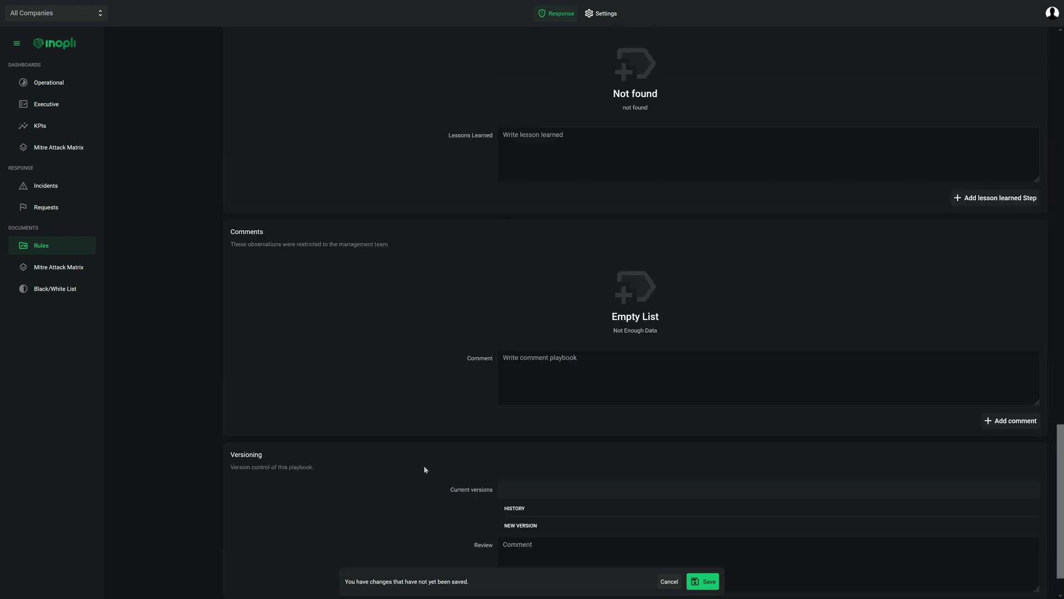
pyautogui.scroll(8, 426, 470)
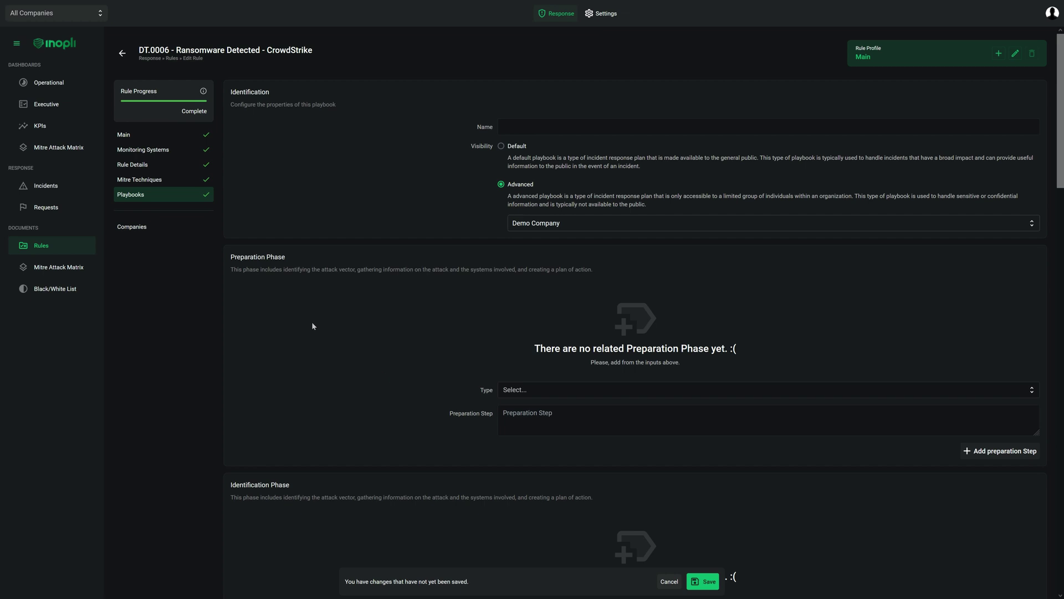
# - Expand Demo Company in the Companies section and check its rule profile and monitoring profile options, keeping Main for both
pyautogui.click(150, 230)
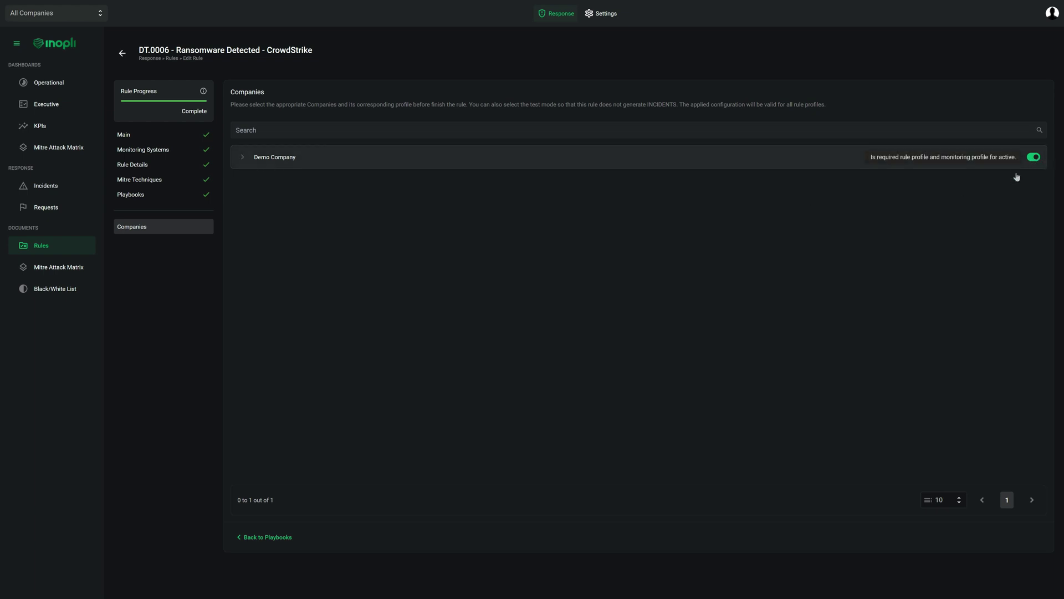
pyautogui.click(241, 159)
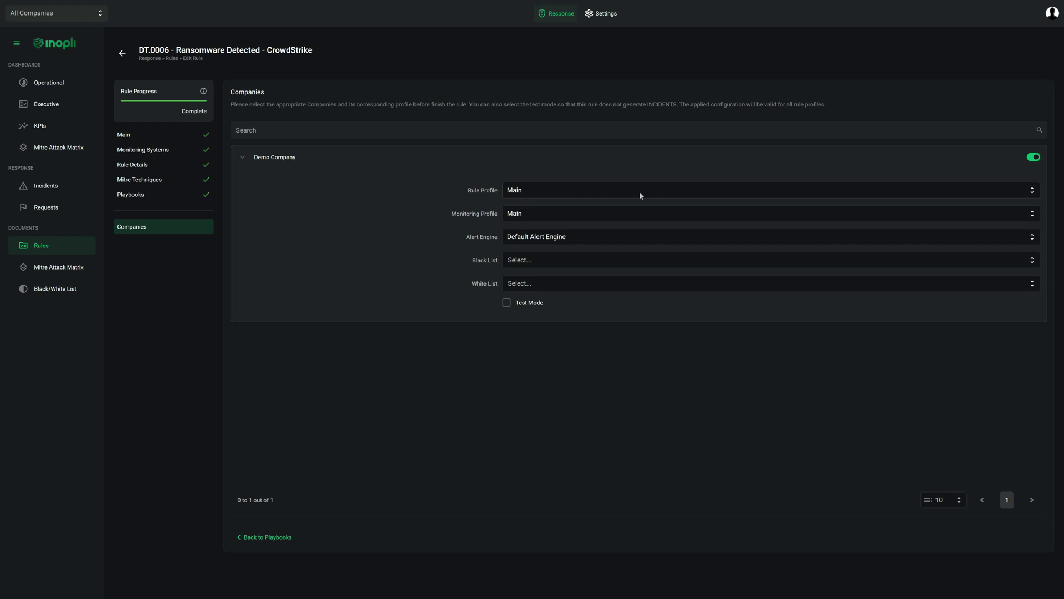
pyautogui.click(578, 189)
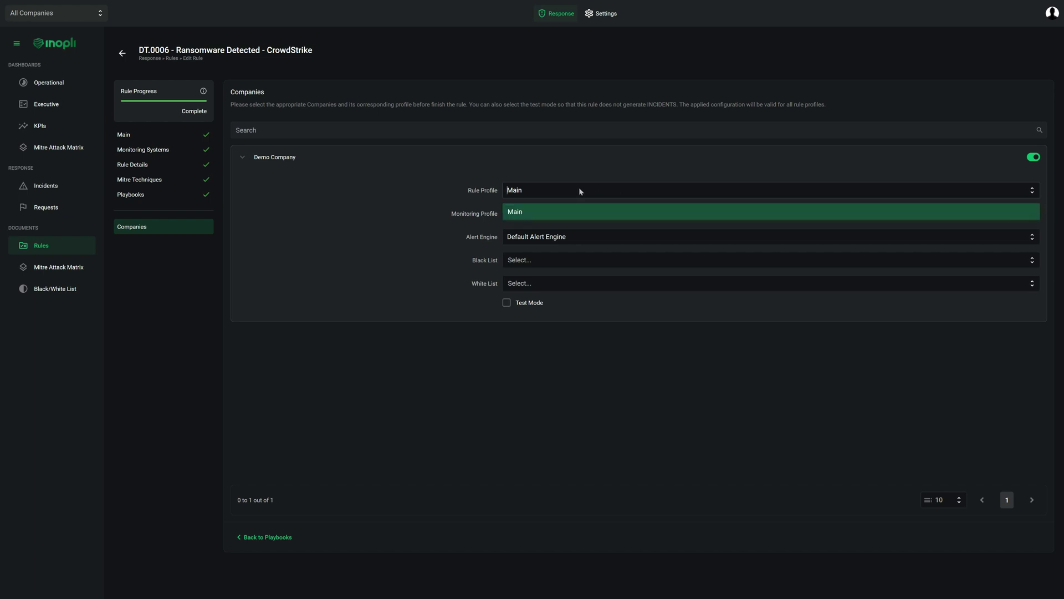
pyautogui.click(579, 189)
pyautogui.click(579, 189)
pyautogui.click(460, 206)
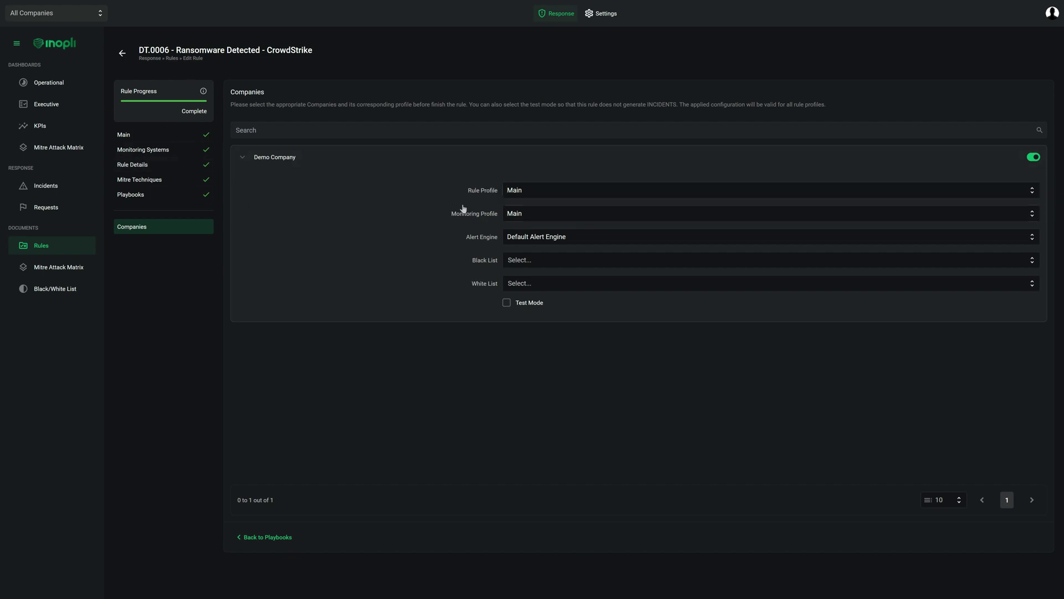
pyautogui.click(537, 214)
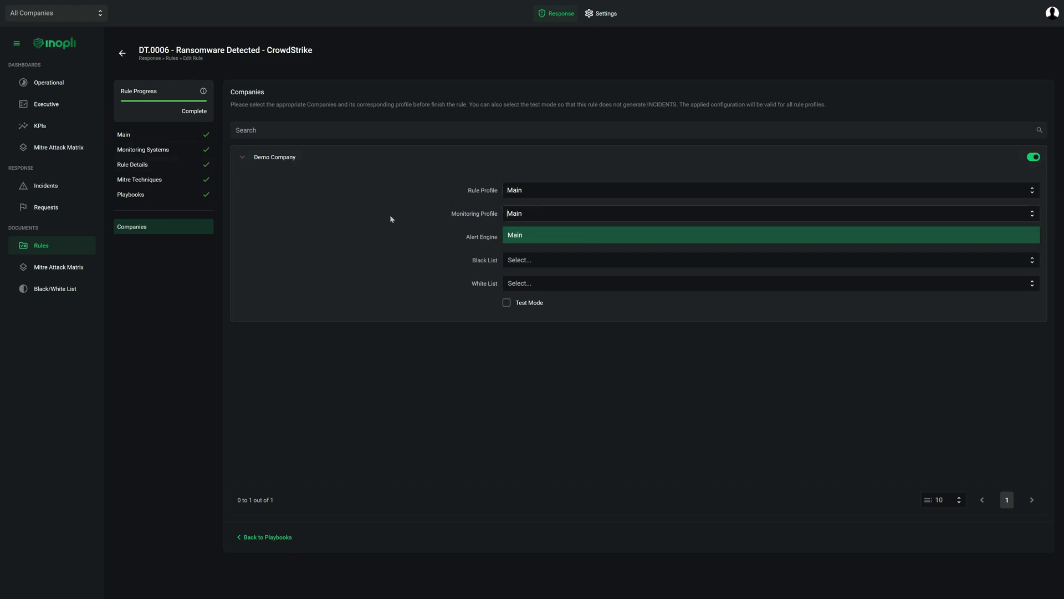
pyautogui.click(476, 223)
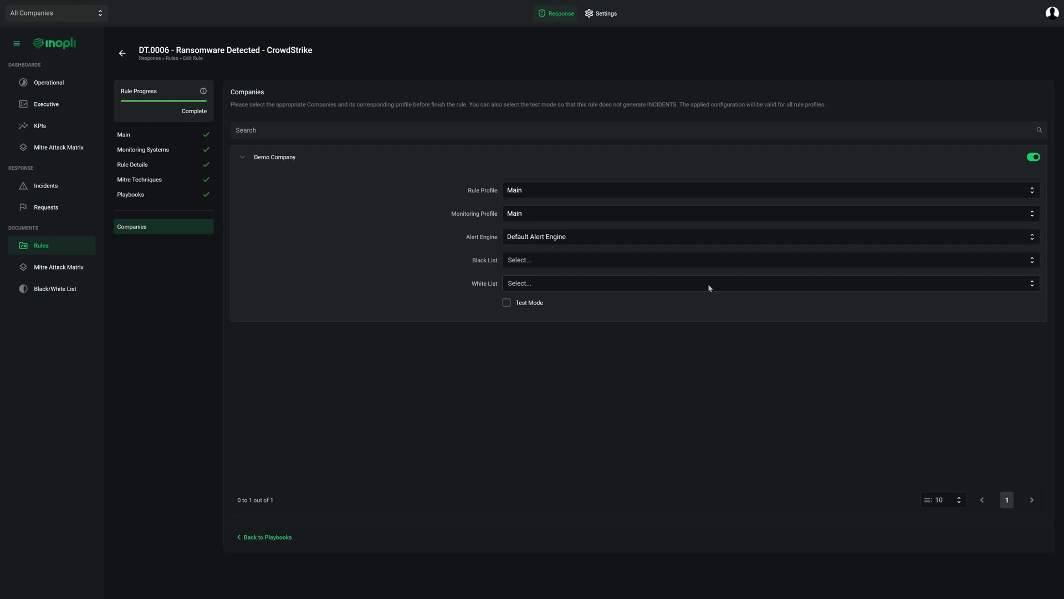
# - Turn Test Mode for Demo Company on and off again, and quit rule DT.0006 without saving
pyautogui.click(506, 303)
pyautogui.click(507, 305)
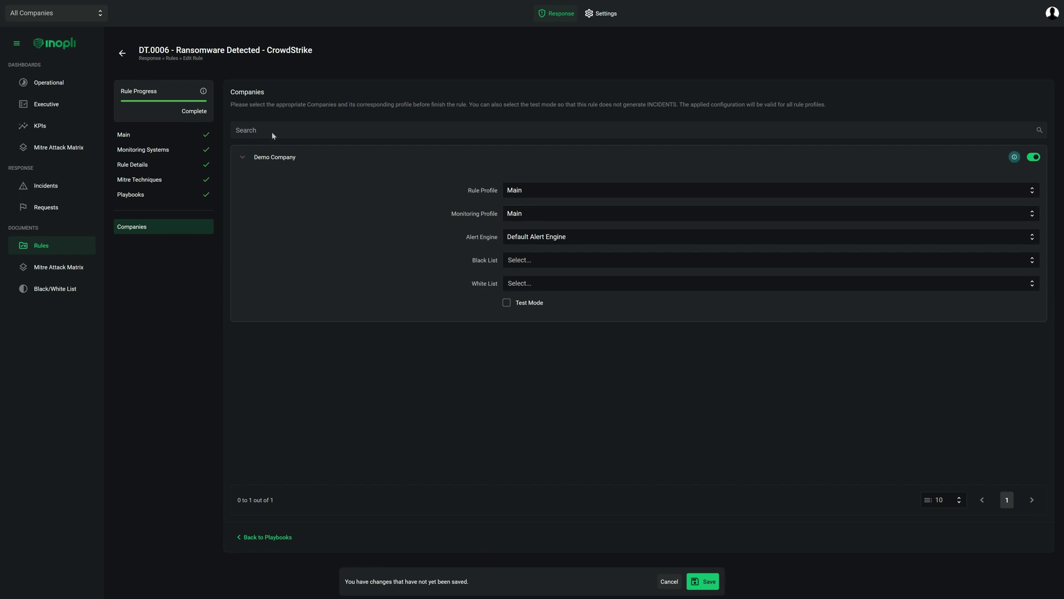
pyautogui.click(126, 58)
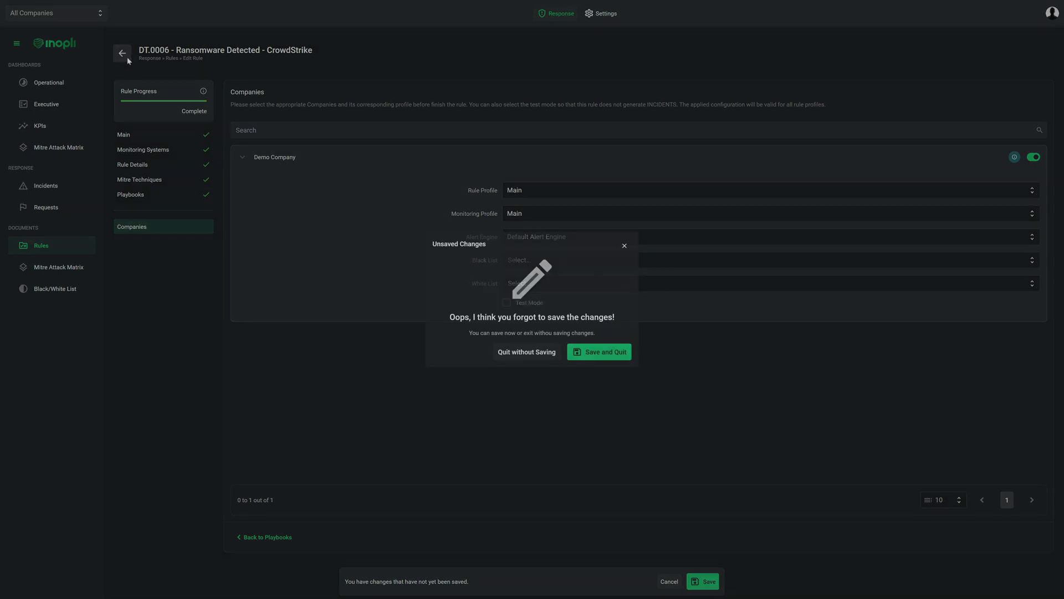
pyautogui.click(526, 352)
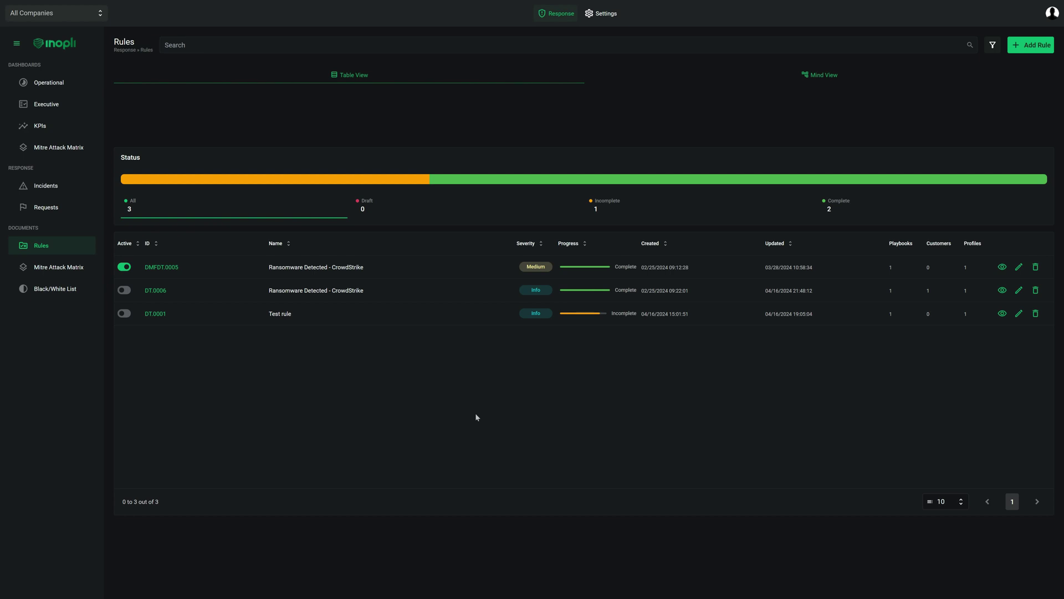
# - Add a new rule and quit its editor without saving, leaving it as an empty draft in the rules list
pyautogui.click(1037, 46)
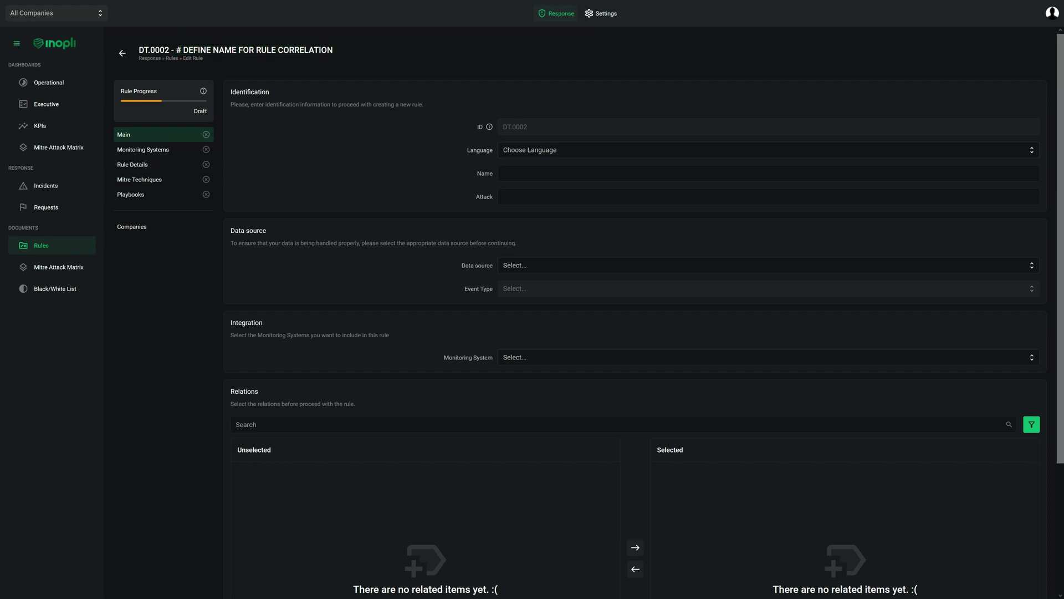
pyautogui.click(122, 53)
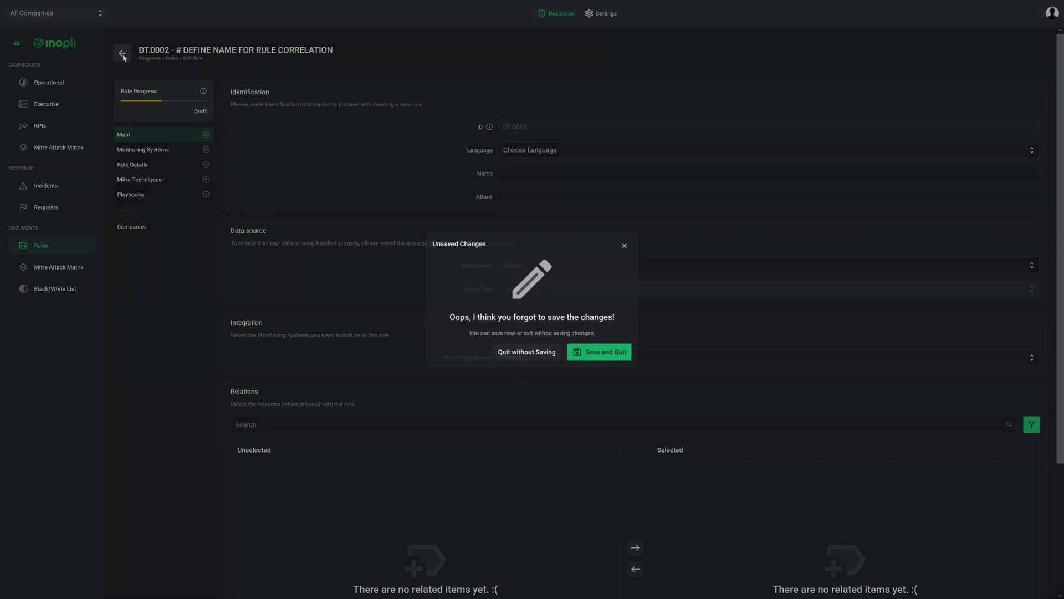
pyautogui.click(506, 353)
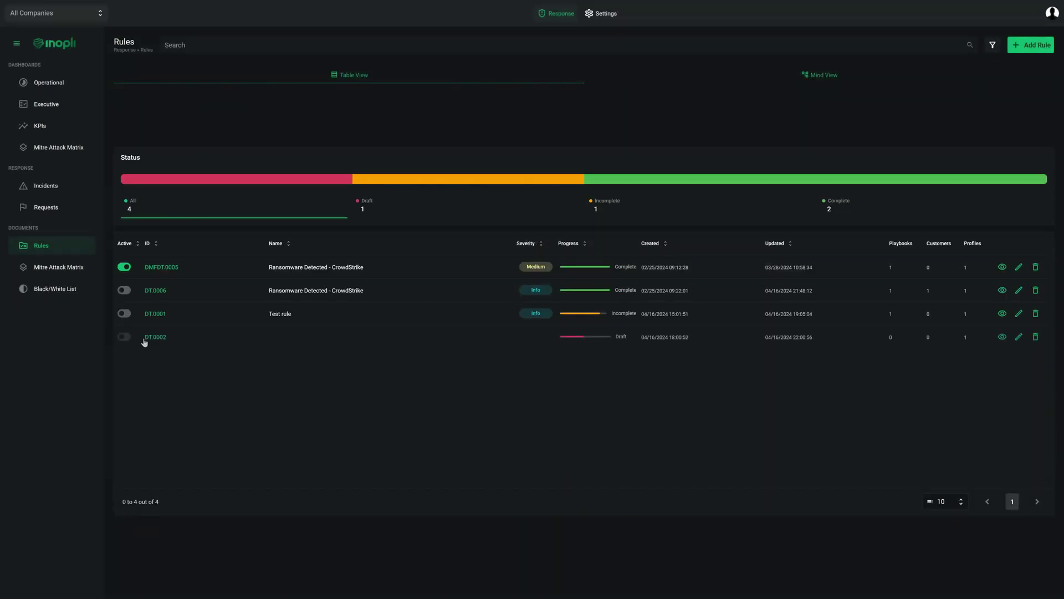